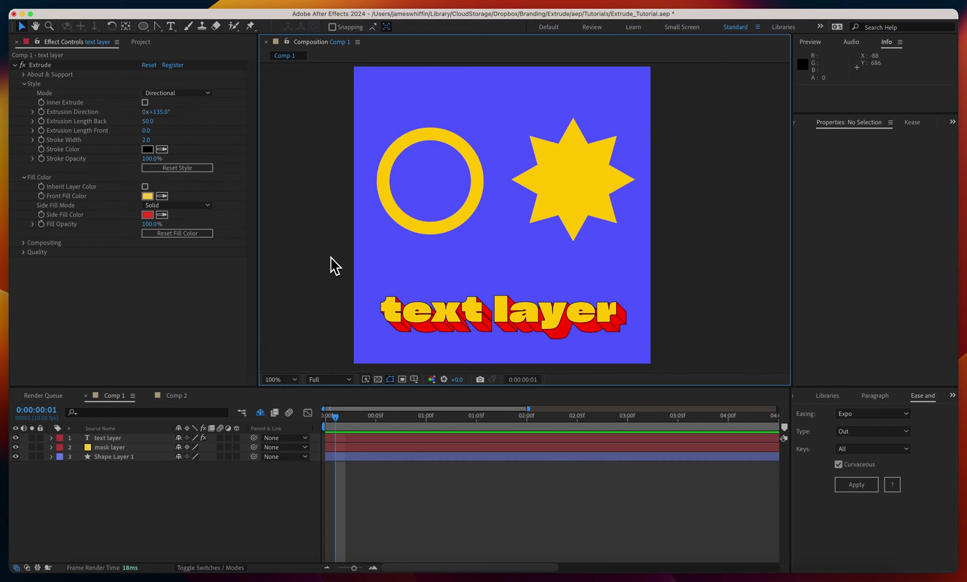
Check the solid settings of the yellow ring's mask layer without changing them and reveal its mask paths.
click(322, 259)
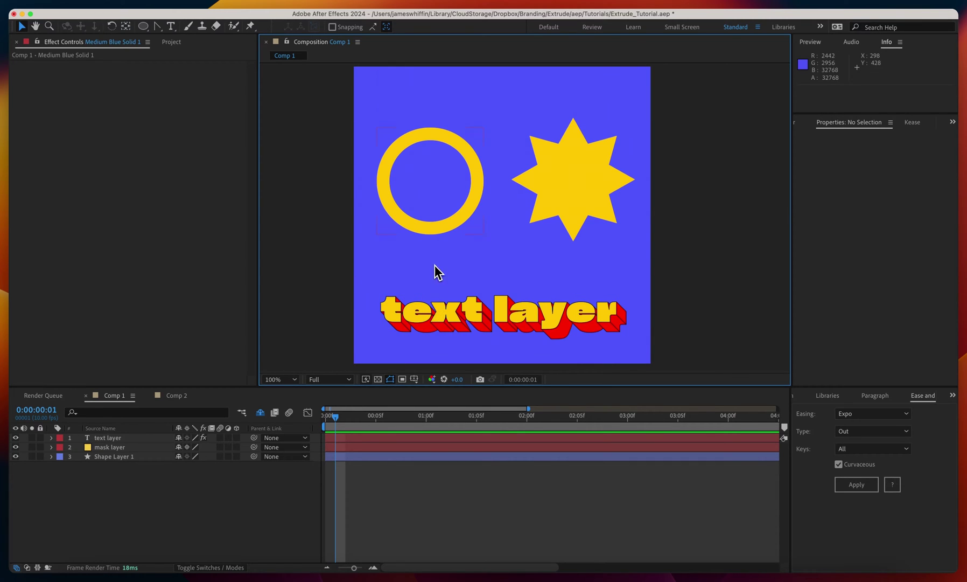
click(436, 183)
key(super+shift+y)
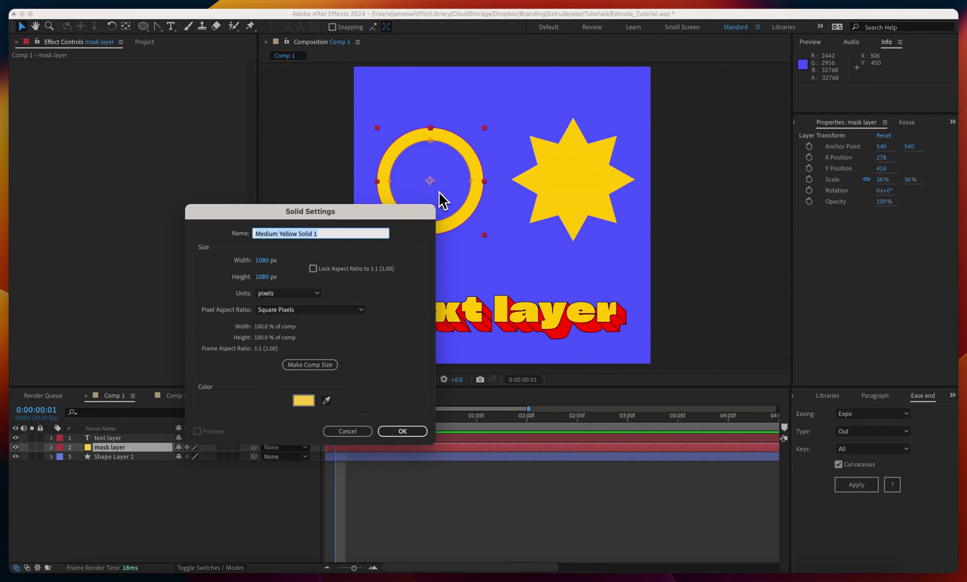
key(Escape)
key(m)
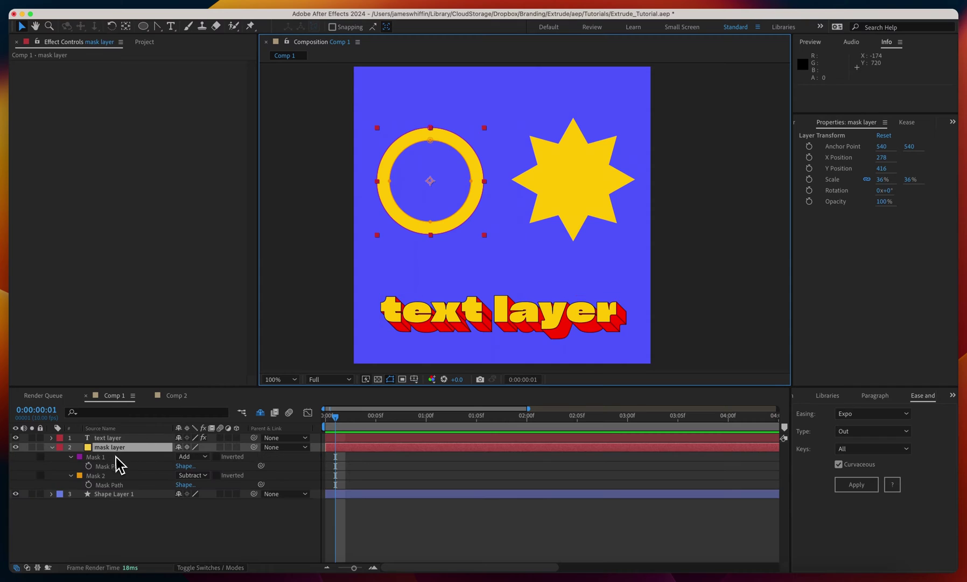
Copy the Extrude effect from the text layer and paste it onto the mask layer with the ring.
click(637, 181)
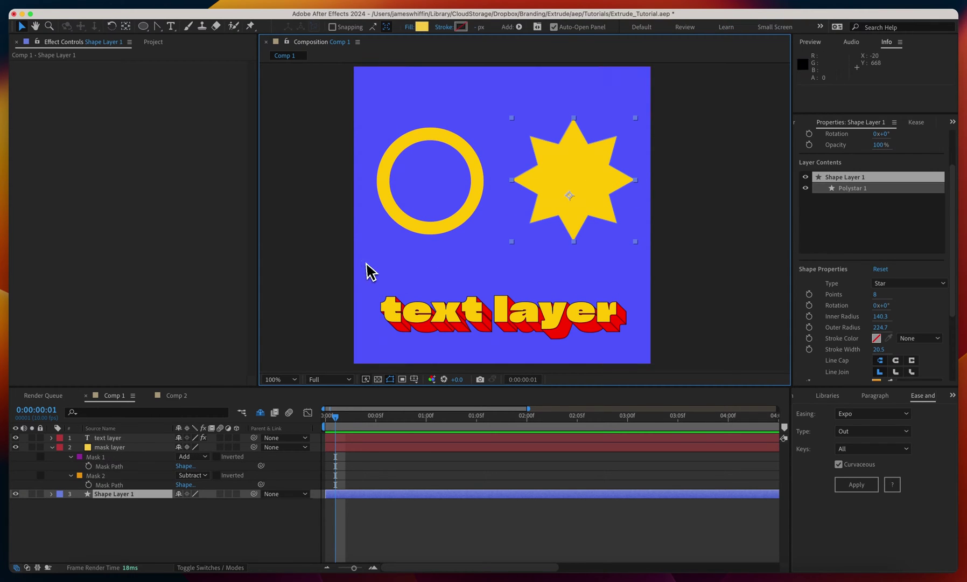
click(423, 315)
click(48, 68)
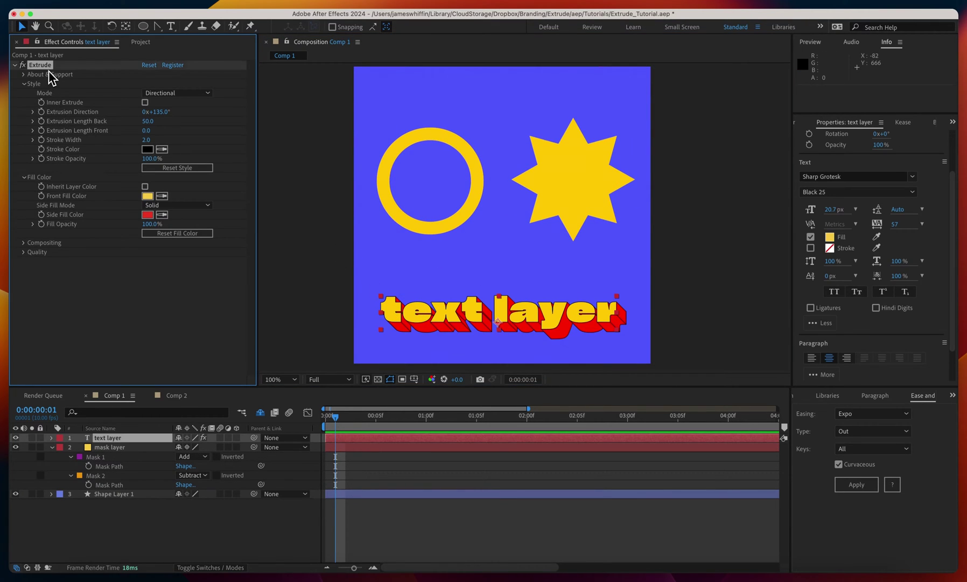
click(417, 137)
key(super+v)
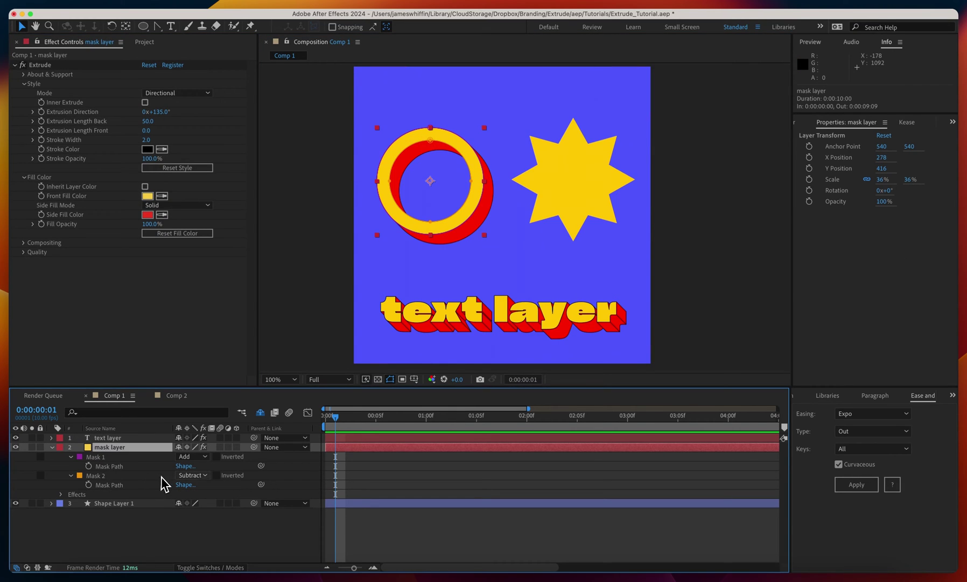
Try the None mode on the mask layer's Mask 2 and set it back to Subtract.
click(192, 476)
click(186, 488)
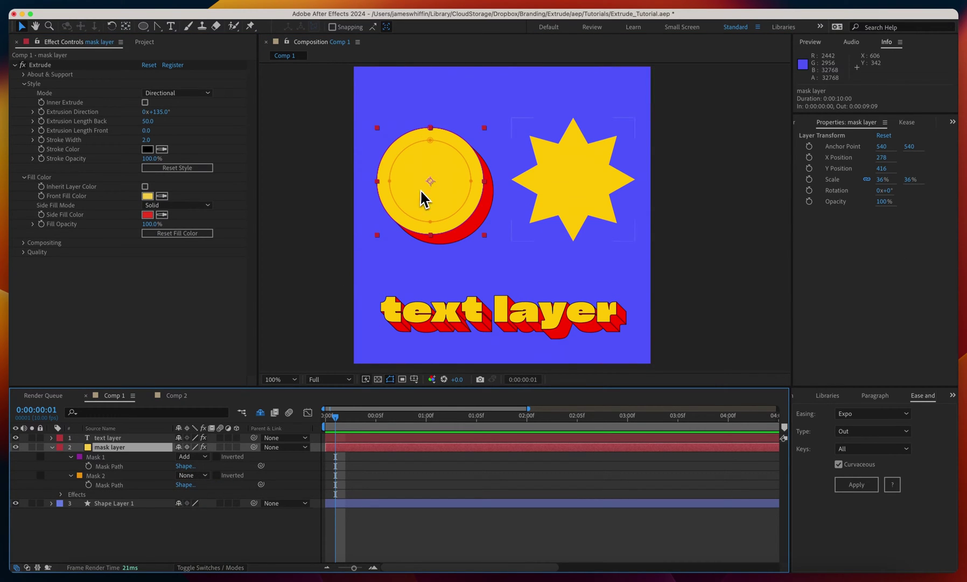
click(192, 475)
click(186, 512)
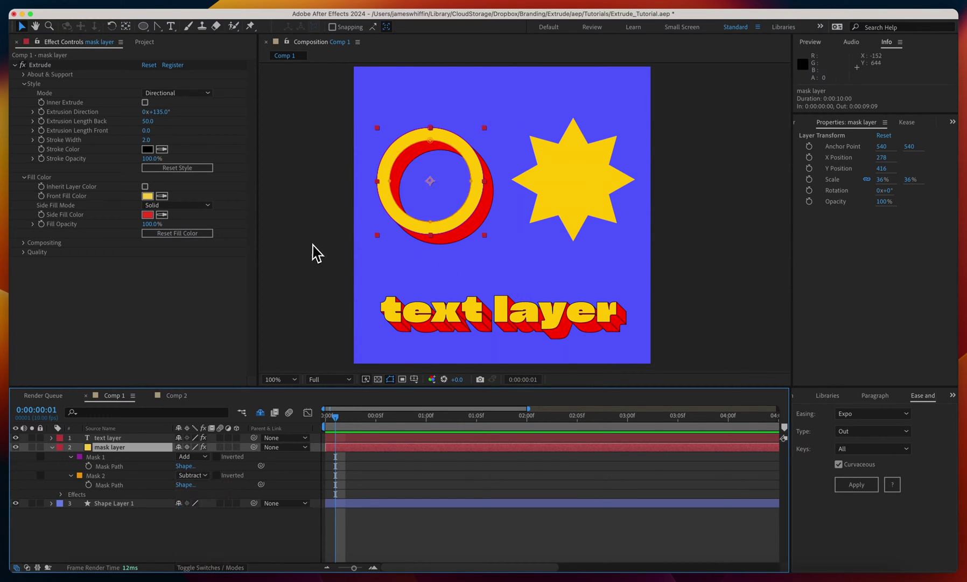
Apply the Extrude effect to the star's shape layer and convert its Polystar Path 1 to a Bezier path.
click(560, 191)
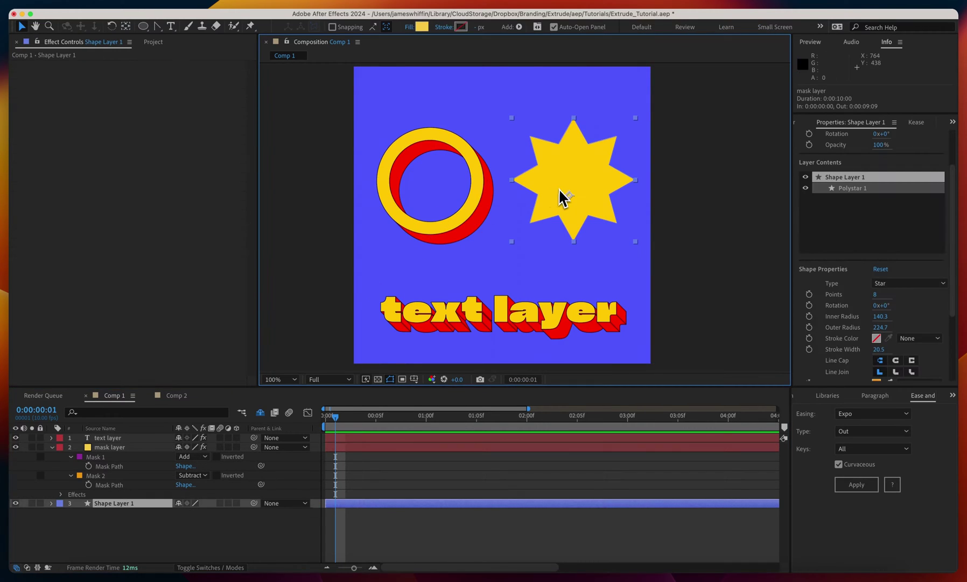
key(super+alt+shift+e)
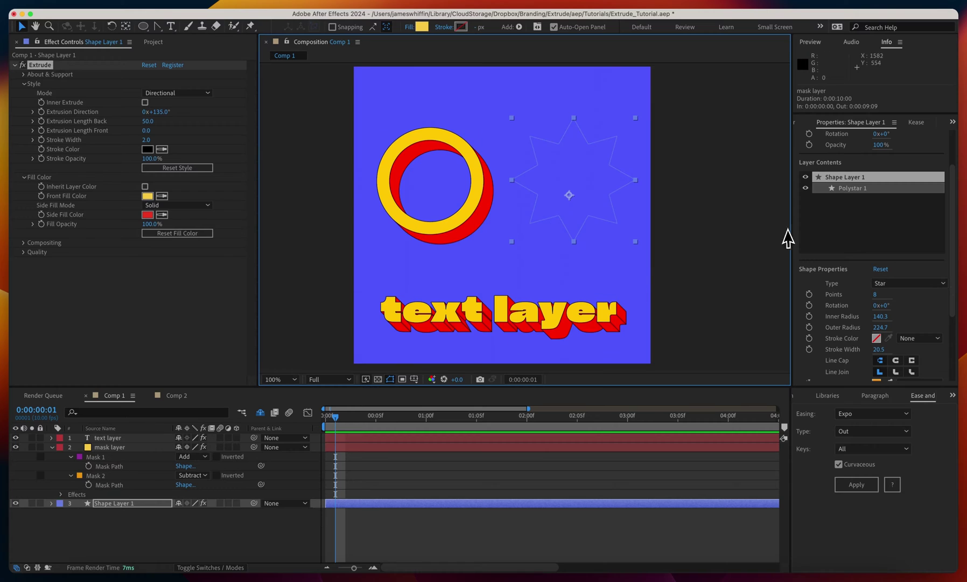
click(22, 64)
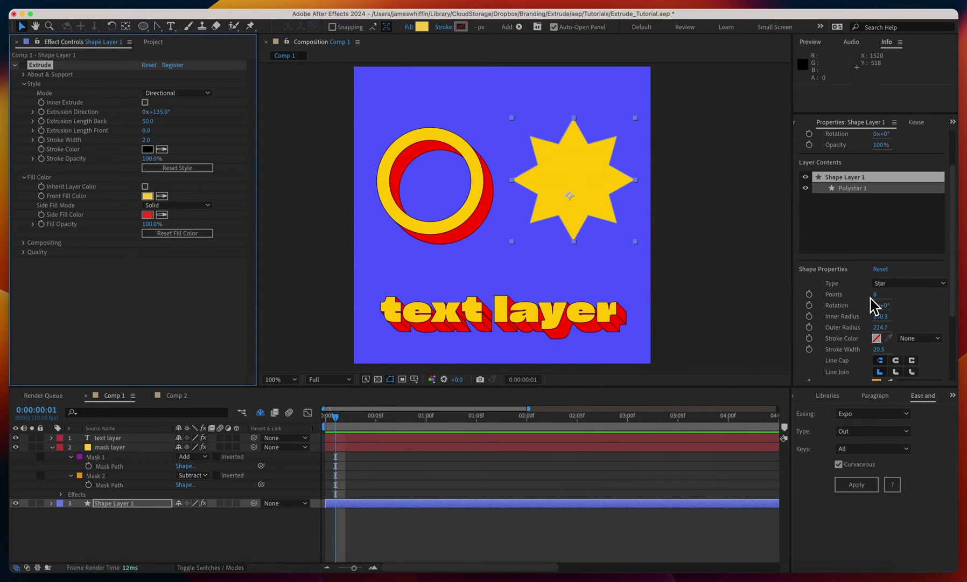
click(51, 503)
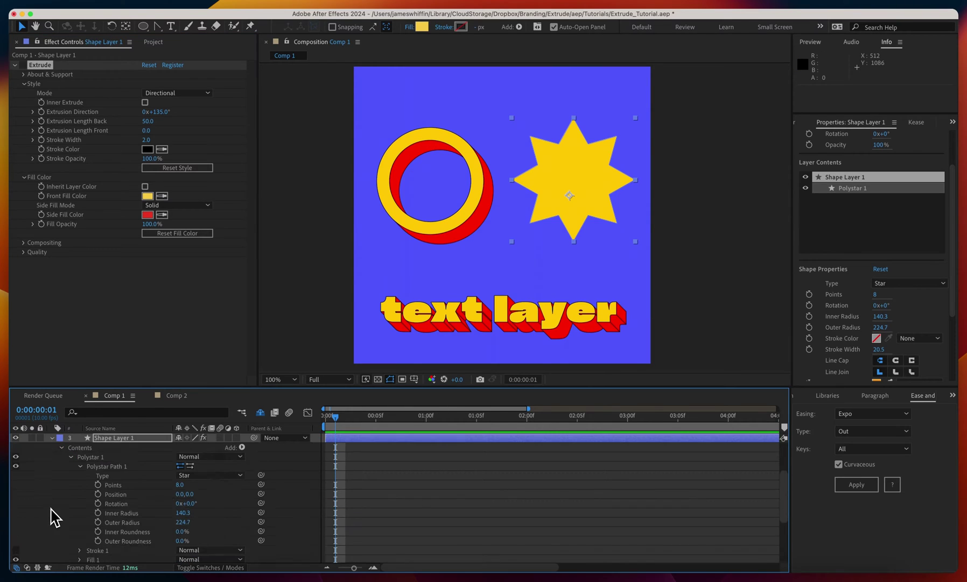
right_click(94, 478)
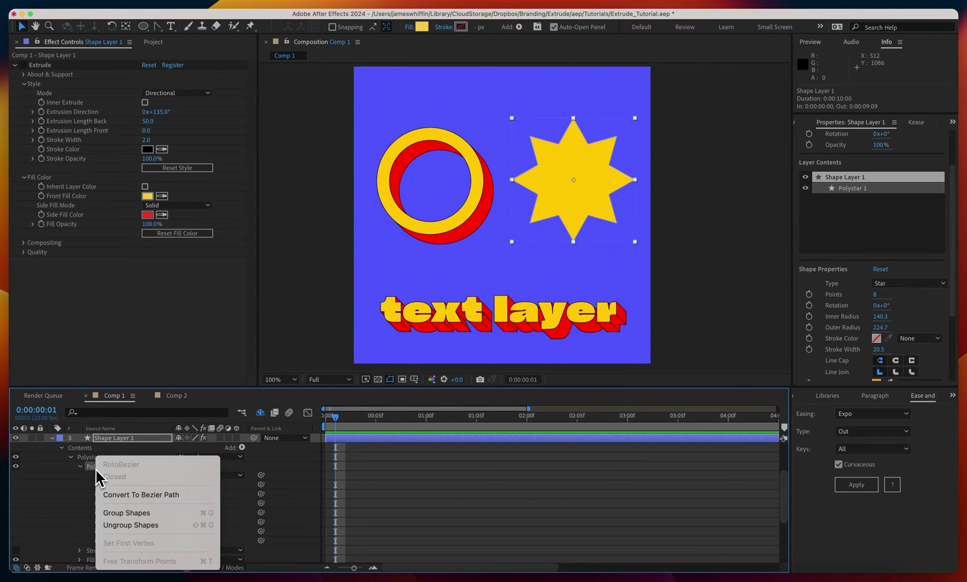
click(121, 493)
click(23, 65)
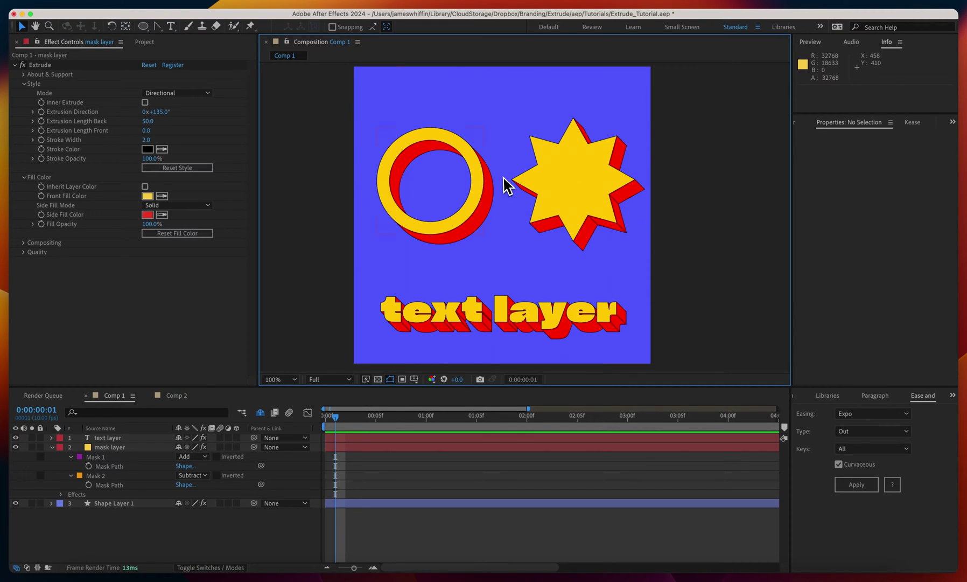
Turn off continuous rasterization for the mask layer, reveal its scale and compare the ring's extrusion with the star's.
click(472, 188)
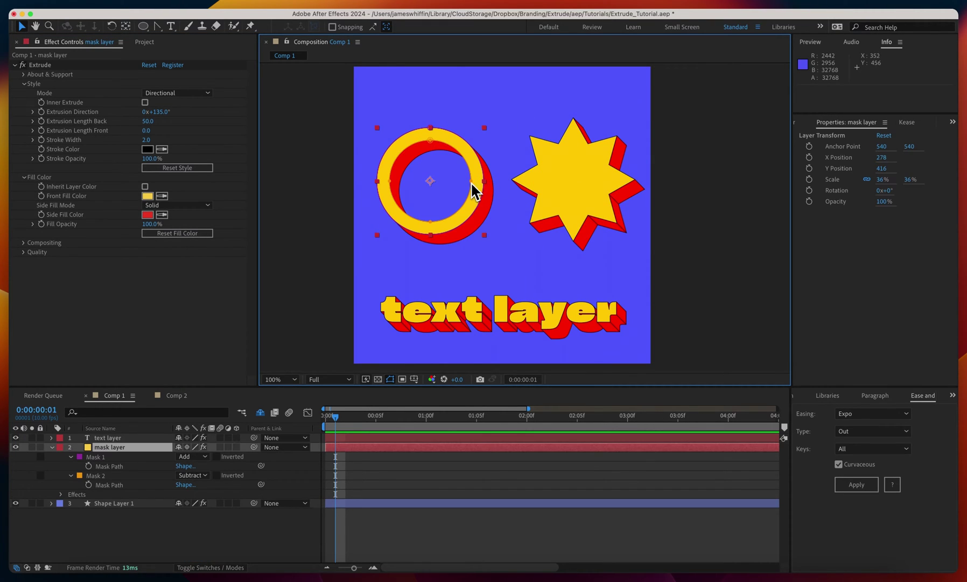
click(187, 447)
key(period)
drag(340, 154, 439, 186)
key(s)
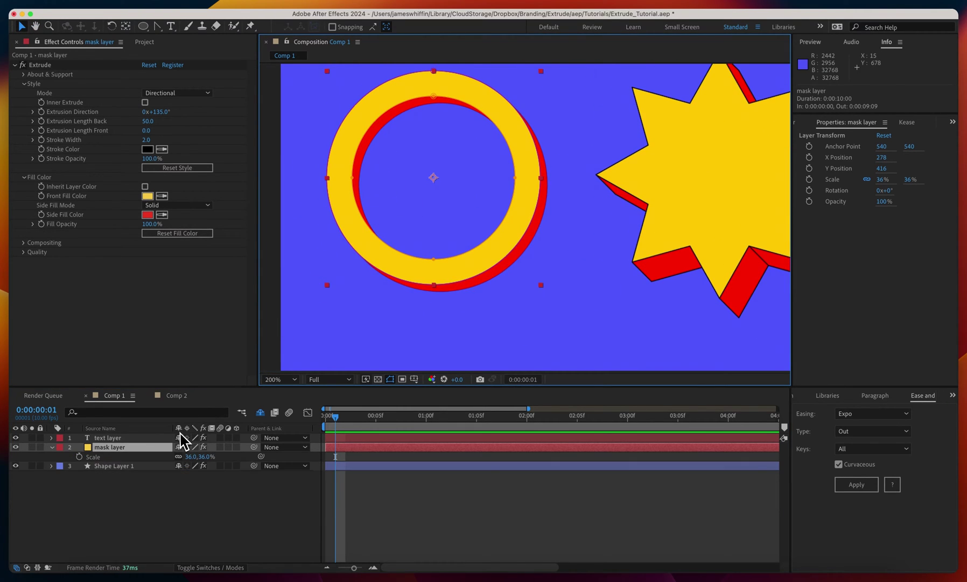
key(comma)
click(333, 215)
key(period)
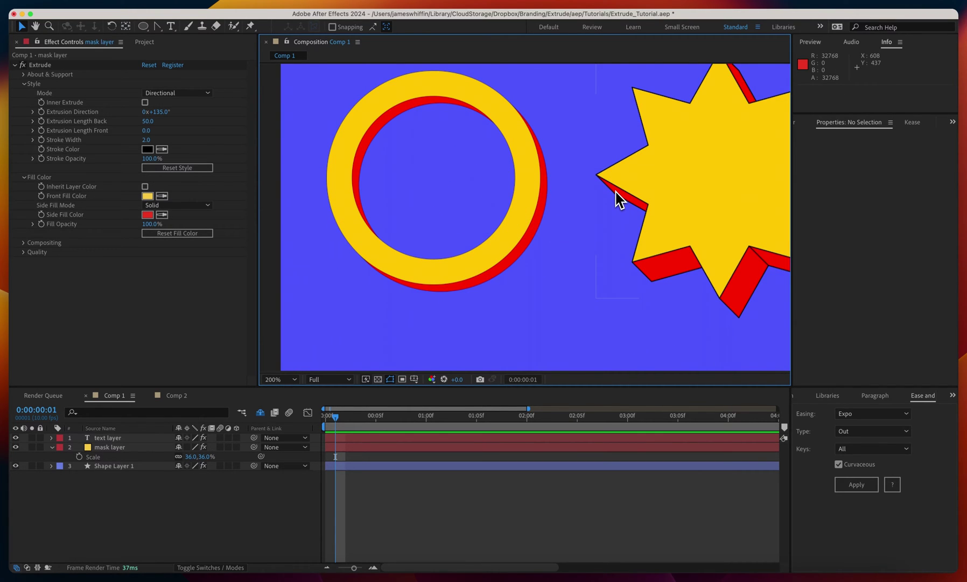
click(440, 244)
key(comma)
drag(379, 240, 319, 222)
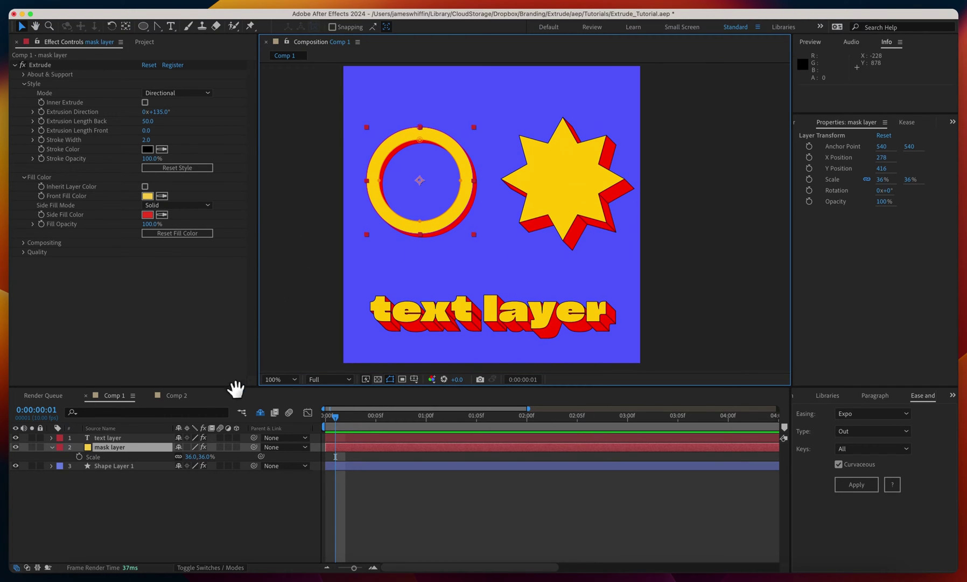
Set the mask layer's scale to 150%.
click(194, 456)
text(150)
key(Return)
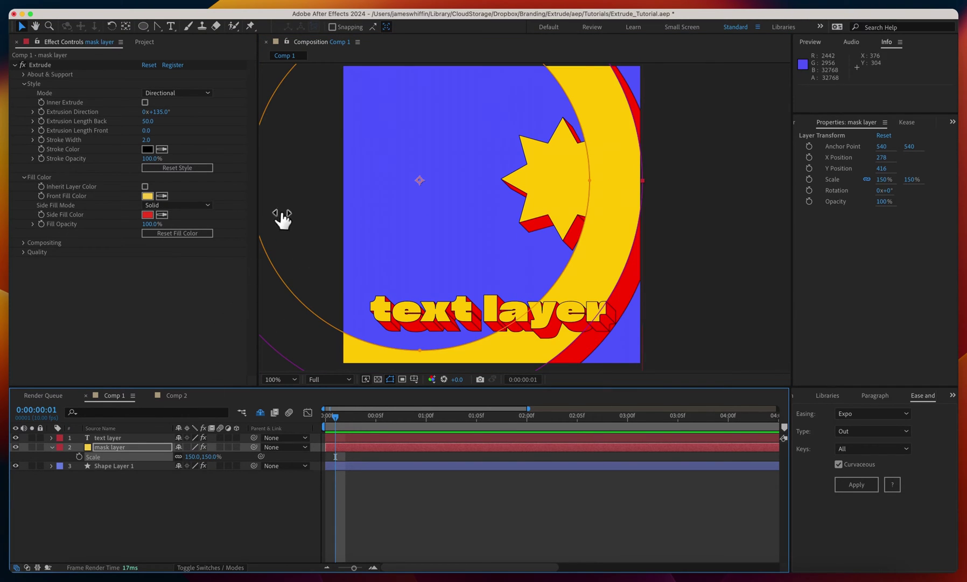
Turn continuous rasterization back on for the mask layer and scale the ring down to 30% in the composition's upper left.
scroll(466, 191, up, 2)
drag(441, 199, 485, 205)
click(578, 297)
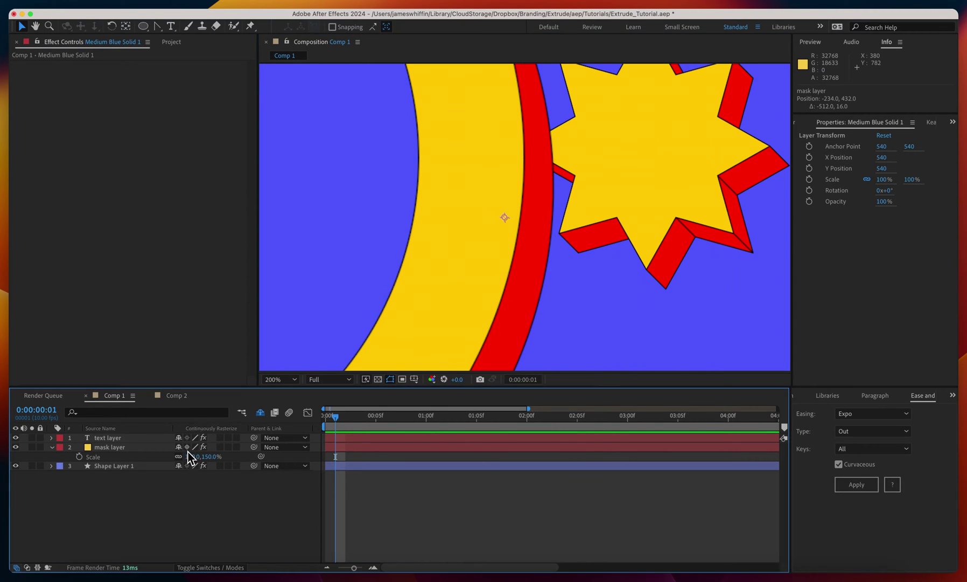
scroll(389, 291, down, 2)
key(period)
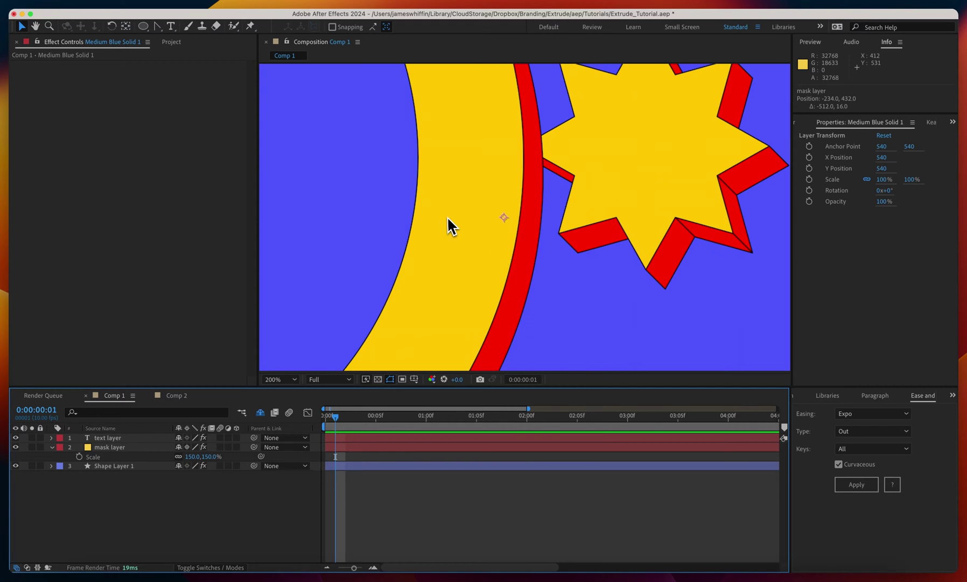
key(comma)
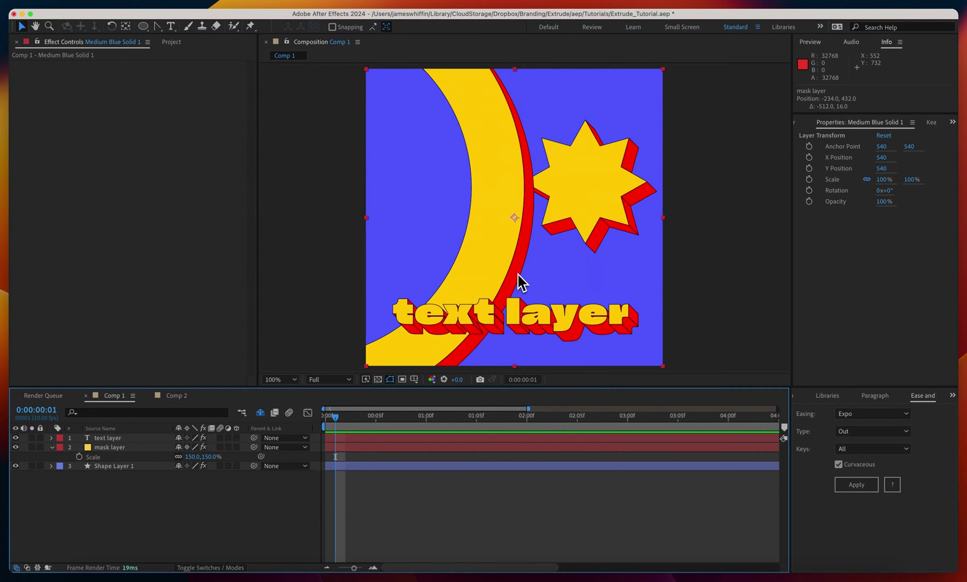
click(109, 447)
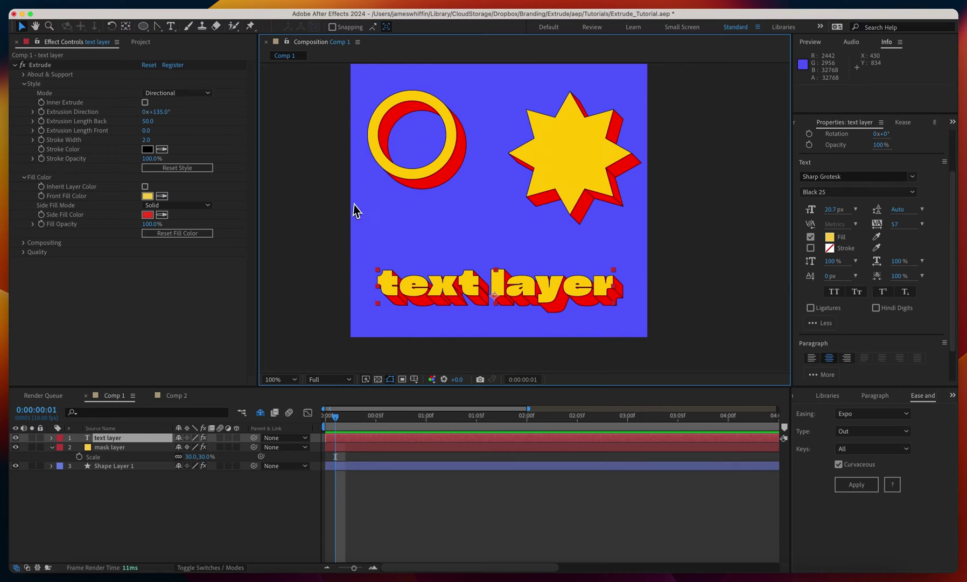
Try a different Extrusion Direction on the text layer's Extrude effect and undo the change.
scroll(433, 171, up, 1)
drag(468, 266, 544, 228)
key(v)
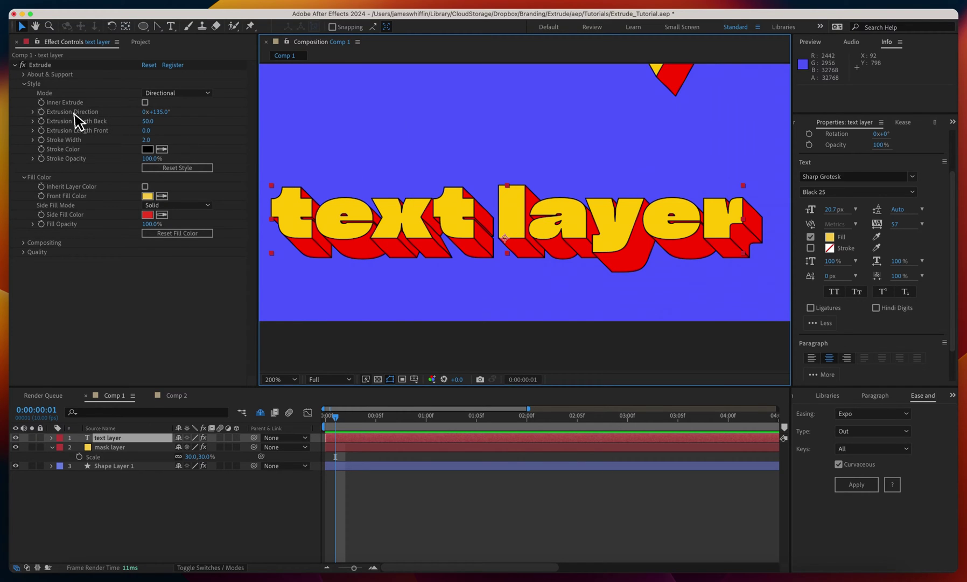
click(33, 112)
mouse_move(160, 112)
mouse_down()
mouse_move(189, 116)
mouse_move(151, 116)
mouse_move(169, 116)
mouse_up()
key(super+z)
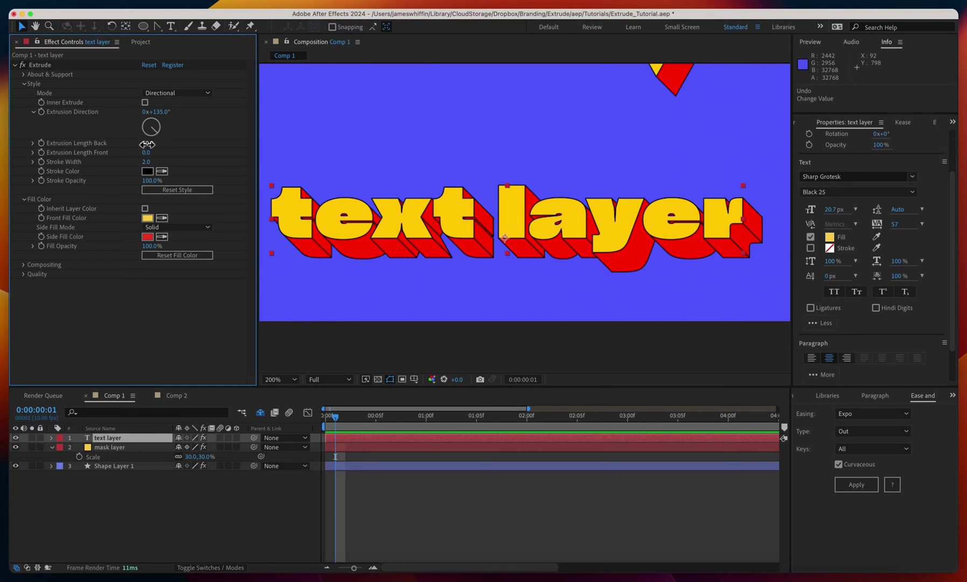
Set the text layer's Extrude mode to Vanishing and move its vanishing point below the text to about 560, 1032.
click(177, 92)
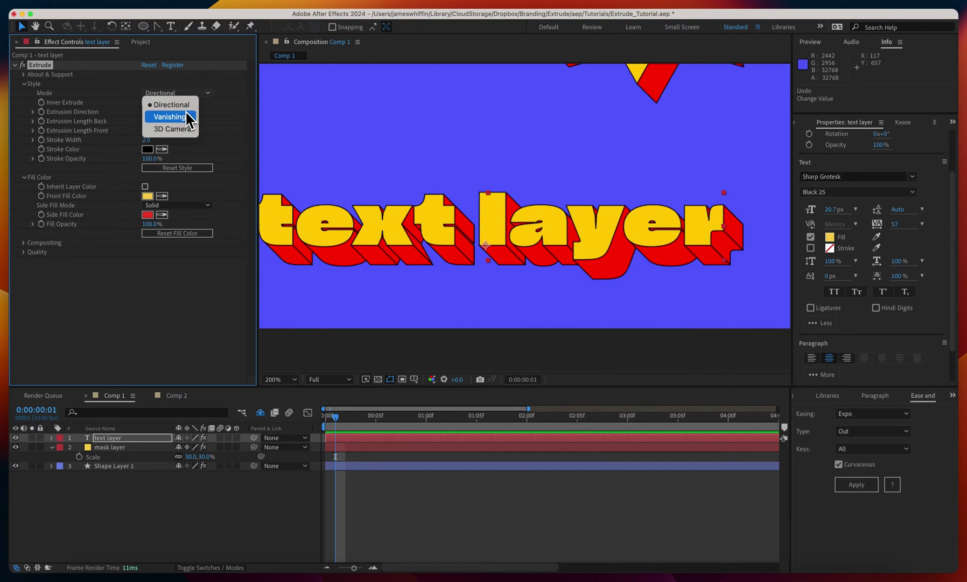
click(178, 102)
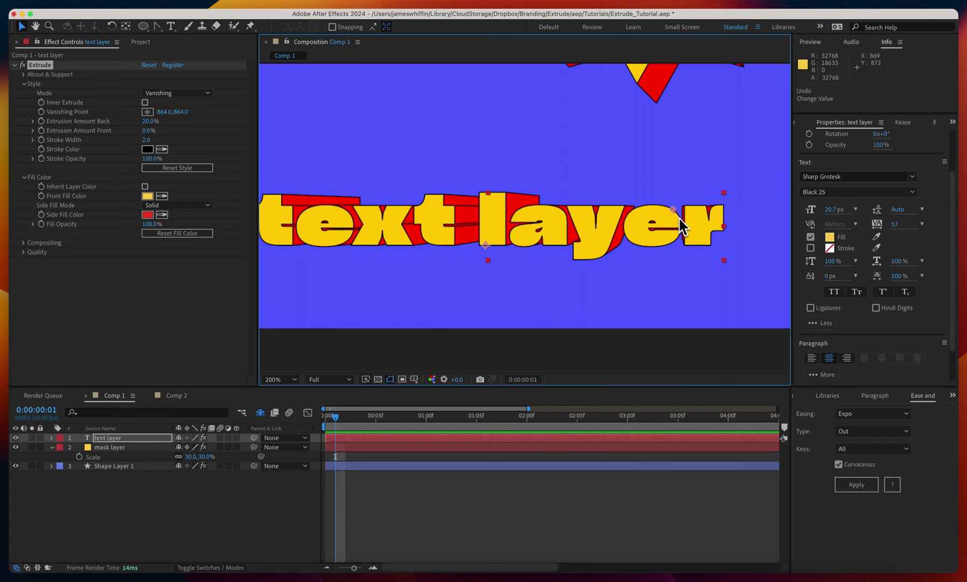
drag(674, 210, 506, 303)
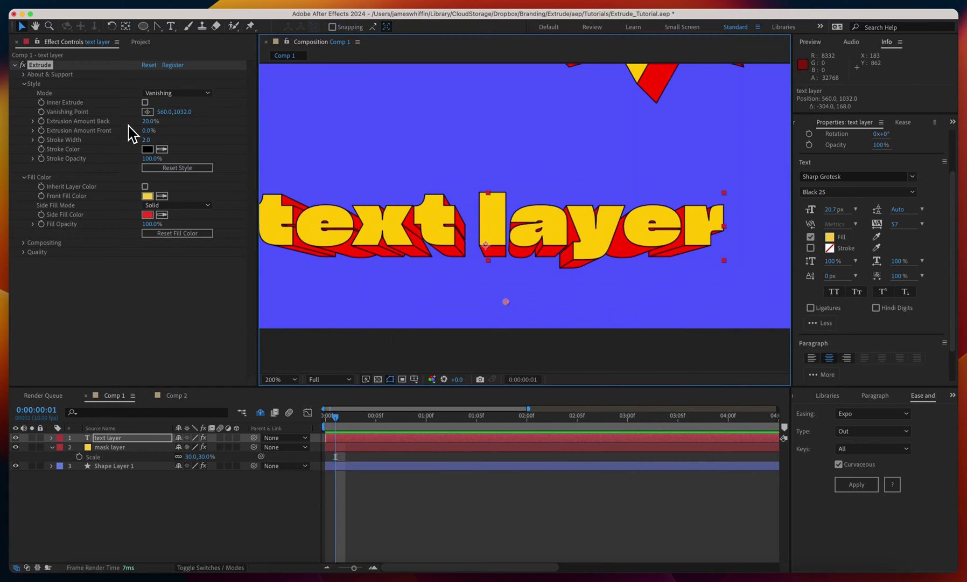
Try other Extrusion Amount Back and Extrusion Amount Front values on the text layer and undo them.
drag(144, 122, 237, 128)
drag(149, 131, 33, 142)
key(super+z)
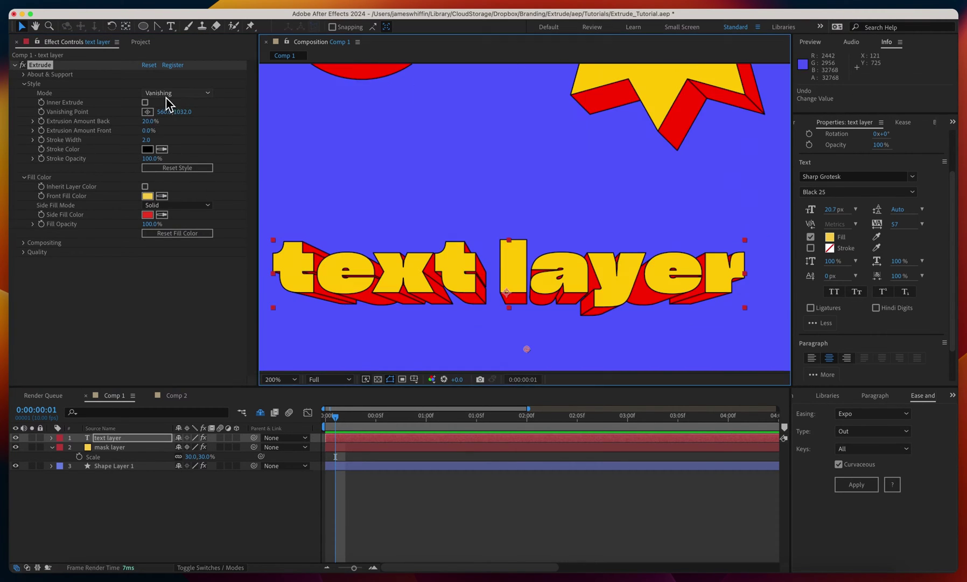
Switch the text layer's Extrude mode to 3D Camera and bring the whole composition into view.
click(176, 93)
click(171, 128)
key(comma)
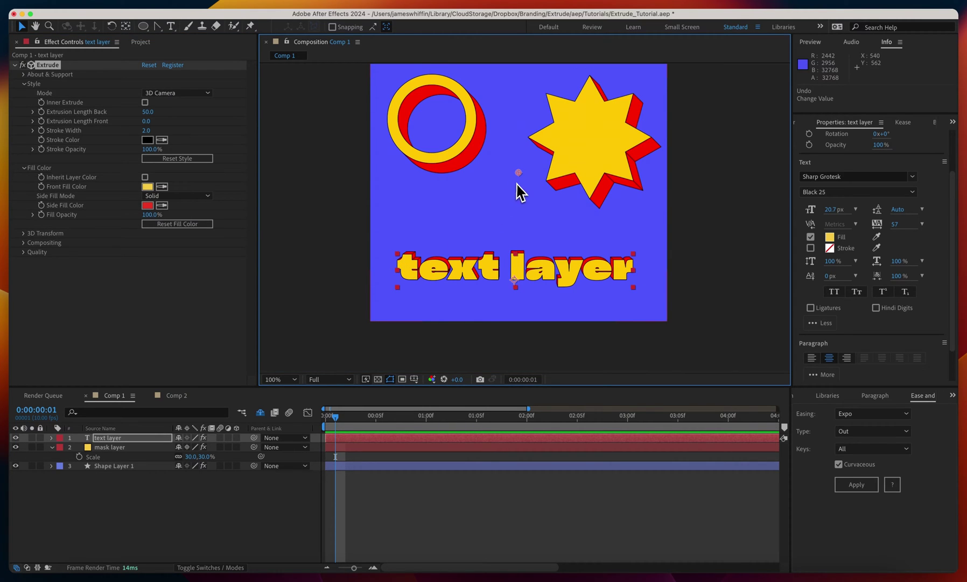
click(281, 249)
key(space)
drag(332, 237, 303, 274)
key(v)
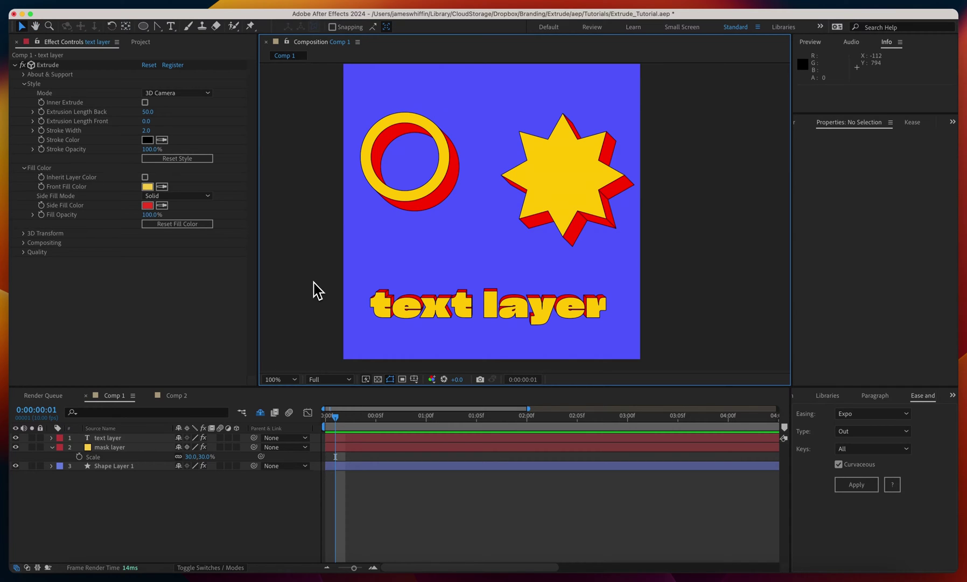
Move the text layer to about 505, 925 and set up a parent null for its Extrude 3D transform.
click(399, 313)
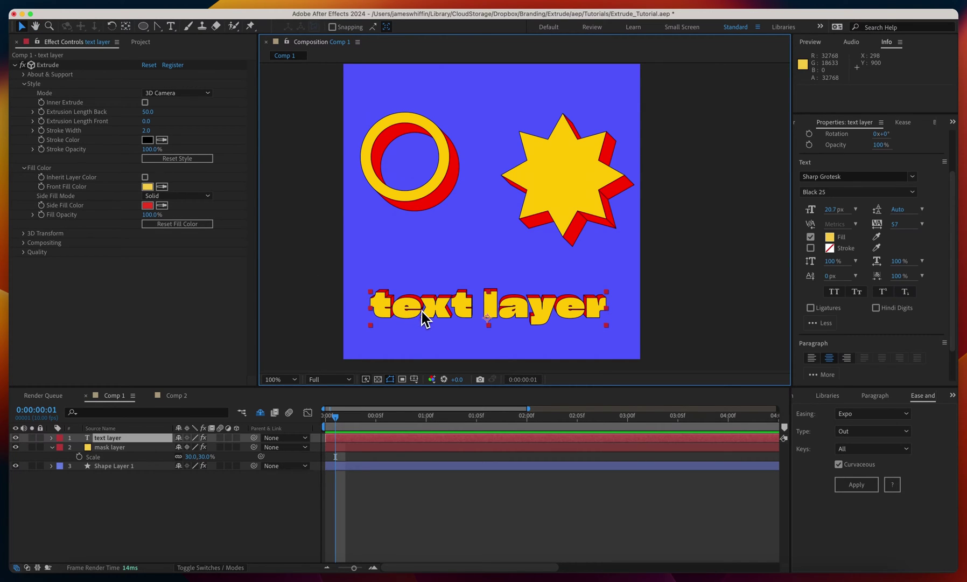
drag(427, 311, 453, 302)
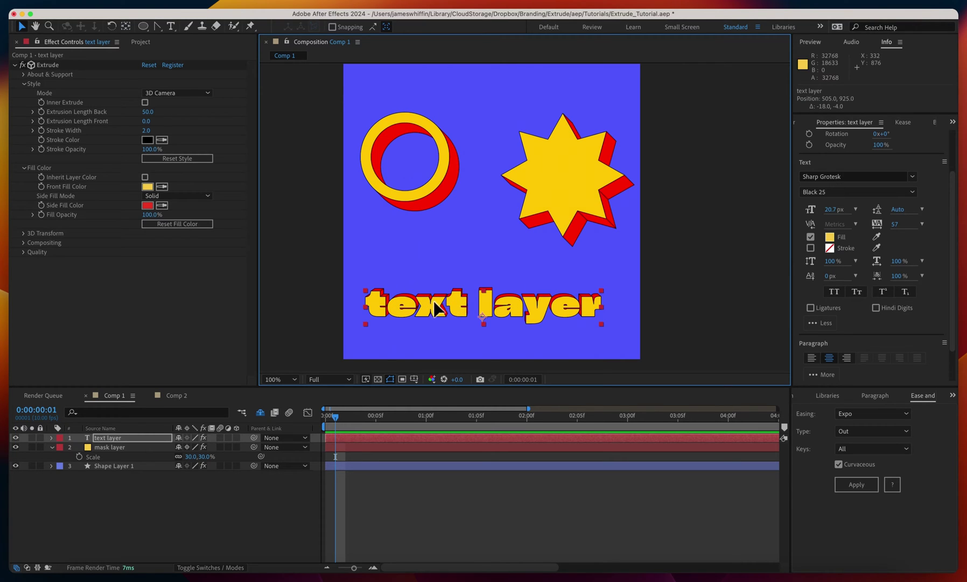
click(23, 234)
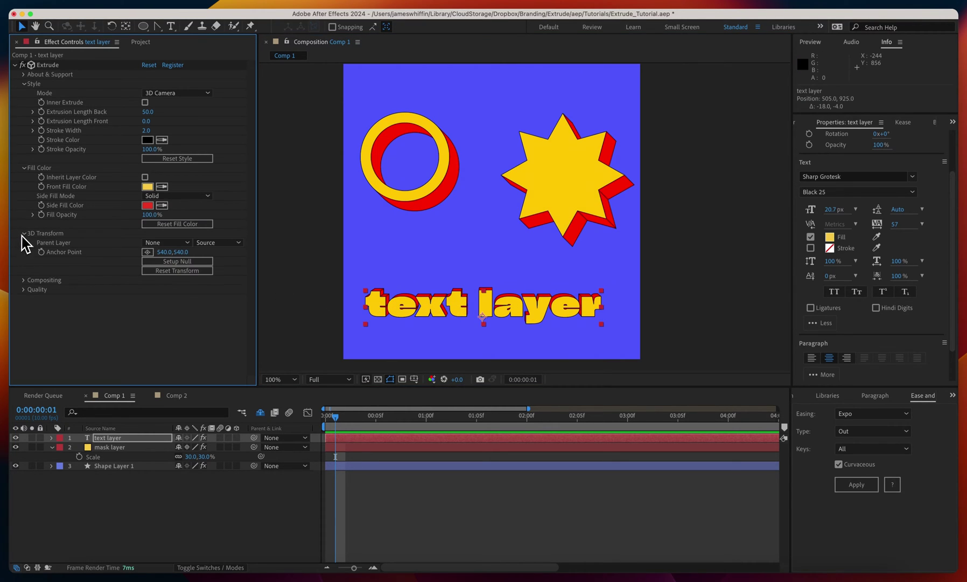
click(163, 262)
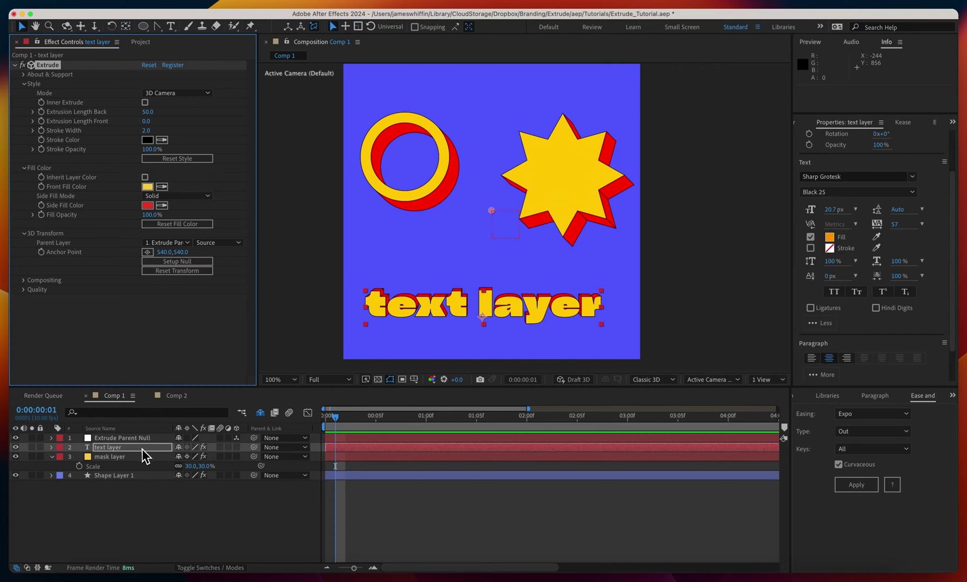
Try rotating the Extrude Parent Null about its Y axis and undo the rotation.
key(r)
mouse_move(189, 466)
mouse_down()
mouse_move(227, 465)
mouse_move(202, 465)
mouse_up()
key(super+z)
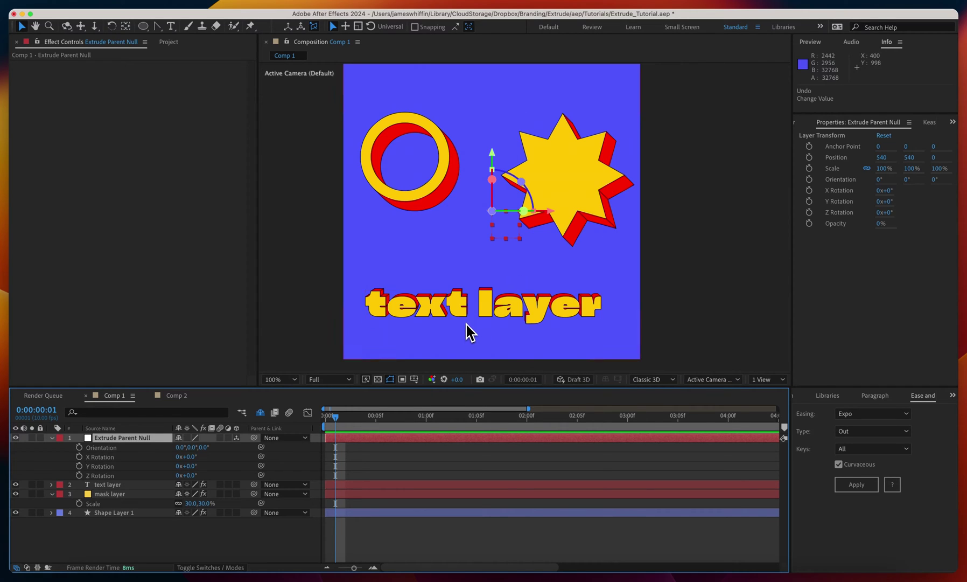
Collapse the null's properties and undo the parent null setup to return the text layer to Directional extrusion.
click(52, 461)
click(51, 437)
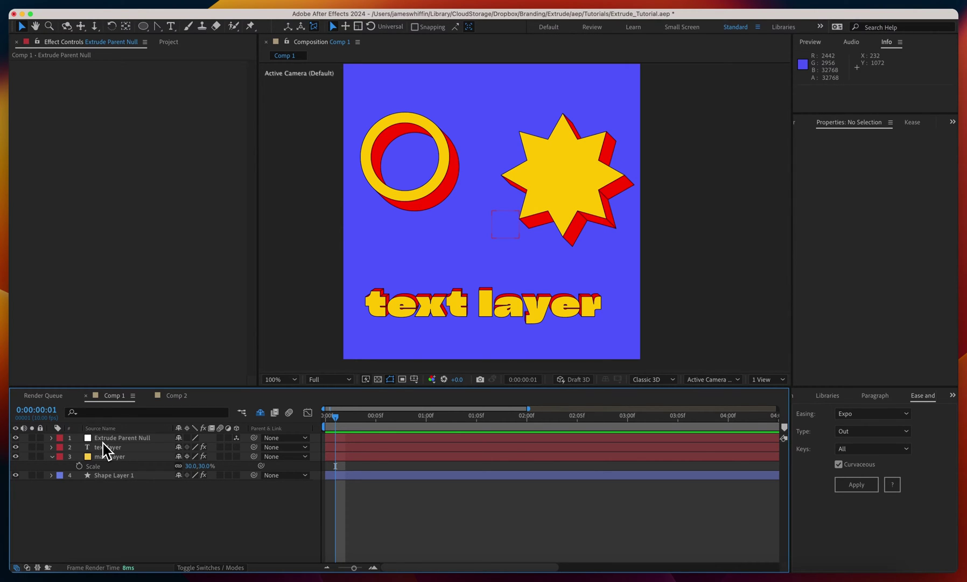
key(super+z)
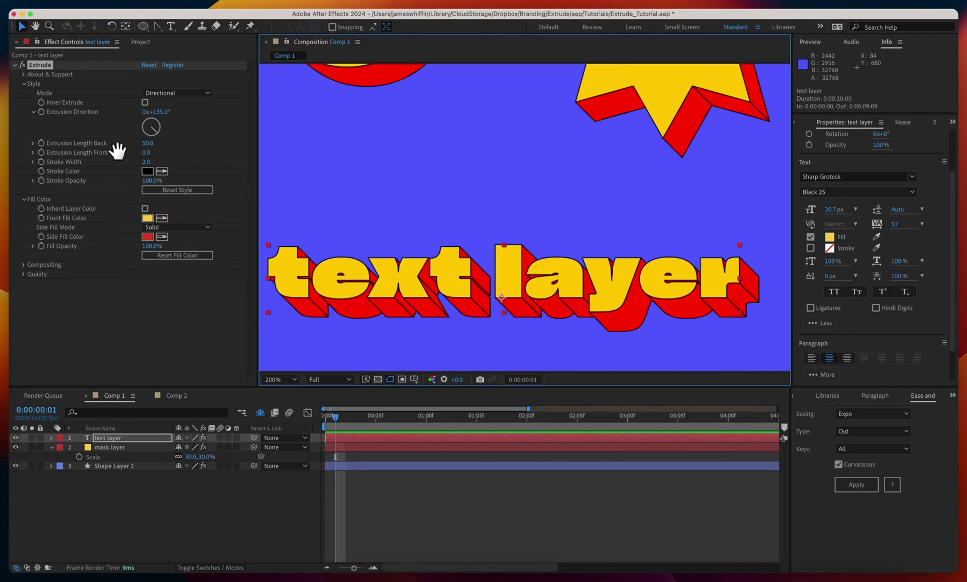
Try an Extrusion Length Back of 0 and a different Extrusion Direction on the text layer, and undo both changes.
click(147, 143)
text(0)
key(Return)
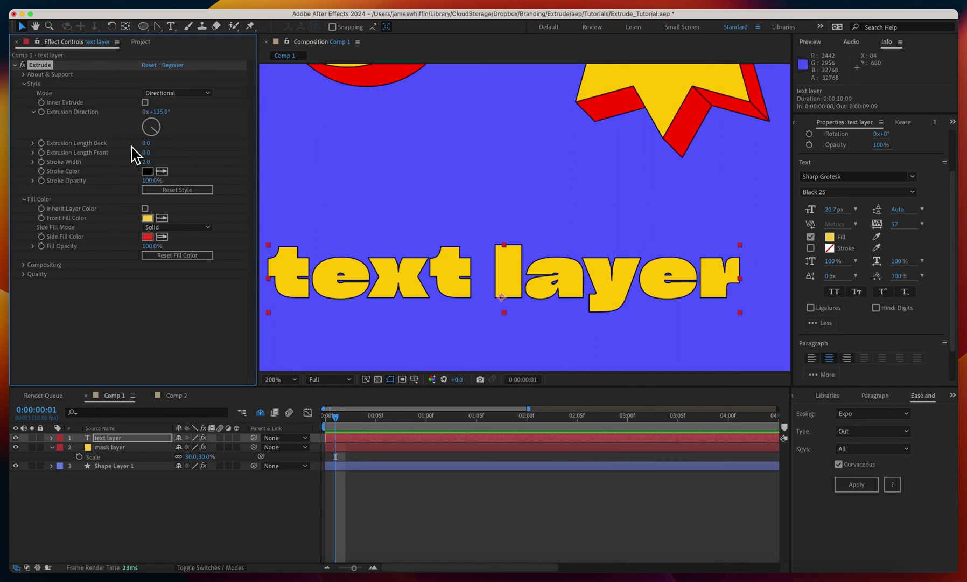
mouse_move(349, 217)
mouse_down()
mouse_move(360, 215)
mouse_move(344, 214)
mouse_up()
drag(157, 111, 251, 116)
key(super+z)
key(super+z)
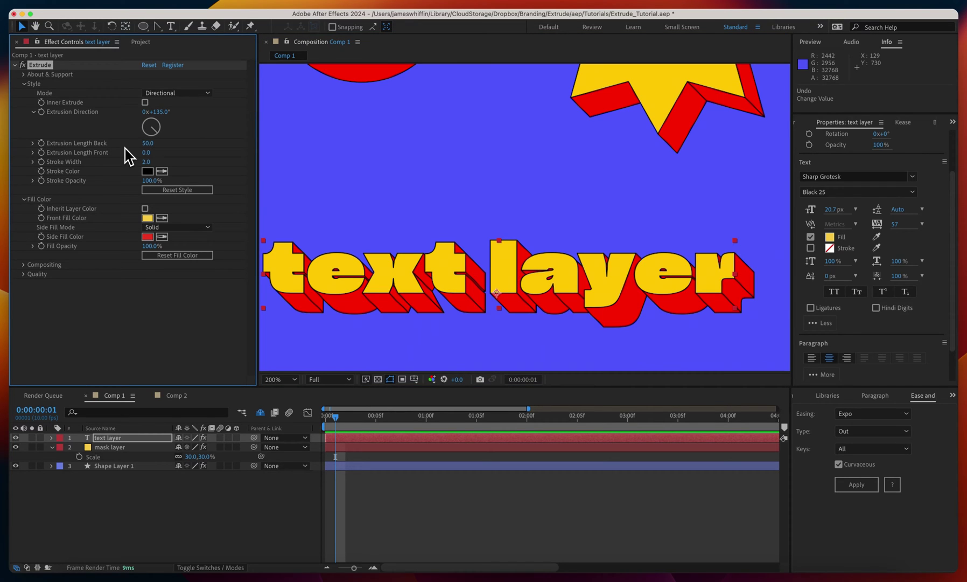
Set the text layer's Extrusion Direction to about 121°, its Extrusion Length Front to -50 and its Extrusion Length Back to 0.
mouse_move(161, 111)
mouse_down()
mouse_move(227, 114)
mouse_move(166, 113)
mouse_up()
click(143, 152)
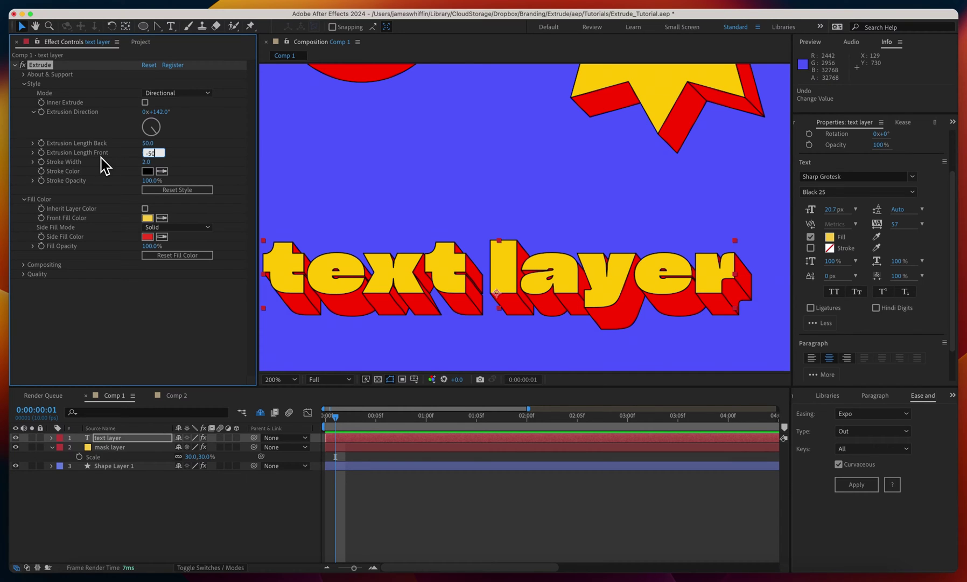
text(-50)
key(Return)
mouse_move(157, 112)
mouse_down()
mouse_move(87, 115)
mouse_move(241, 116)
mouse_move(153, 118)
mouse_up()
click(147, 143)
text(0)
key(Return)
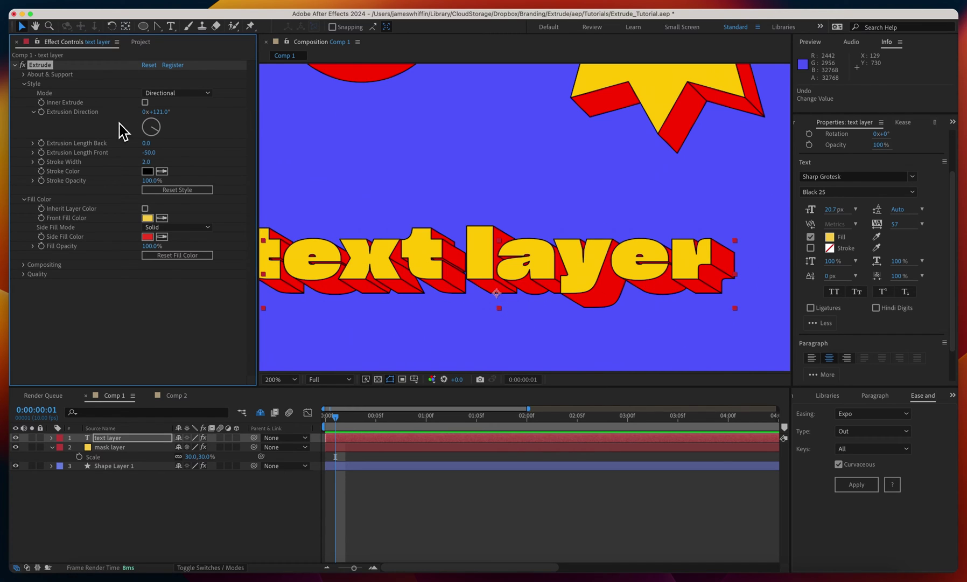
Turn on Inner Extrude for the text layer and reduce its Extrusion Length Back.
drag(344, 162, 378, 166)
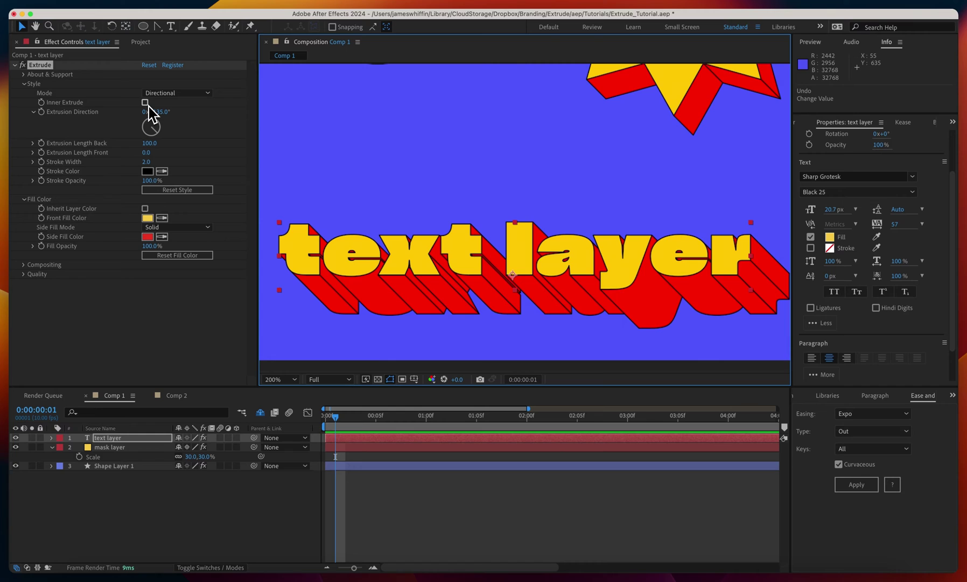
click(146, 104)
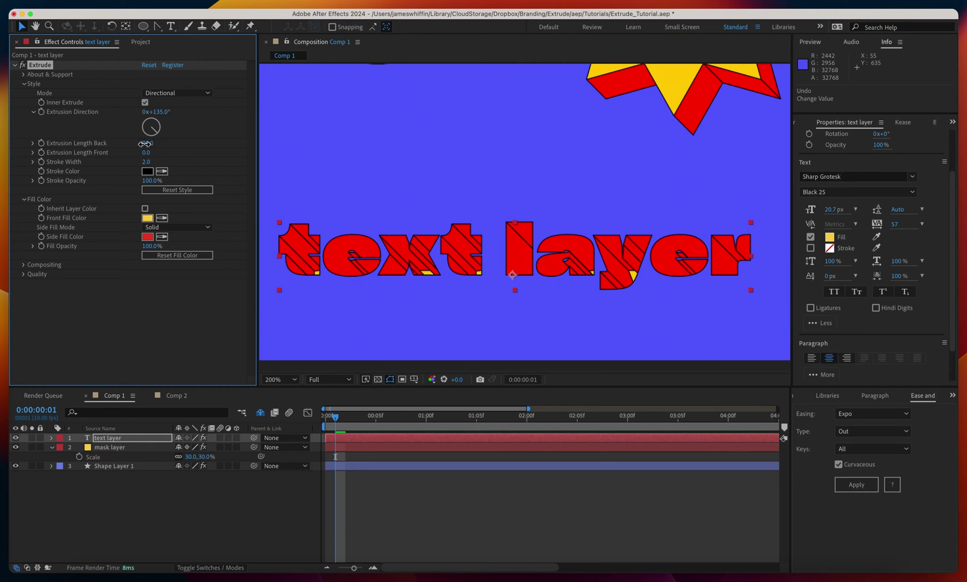
mouse_move(144, 144)
mouse_down()
mouse_move(178, 144)
mouse_move(128, 145)
mouse_up()
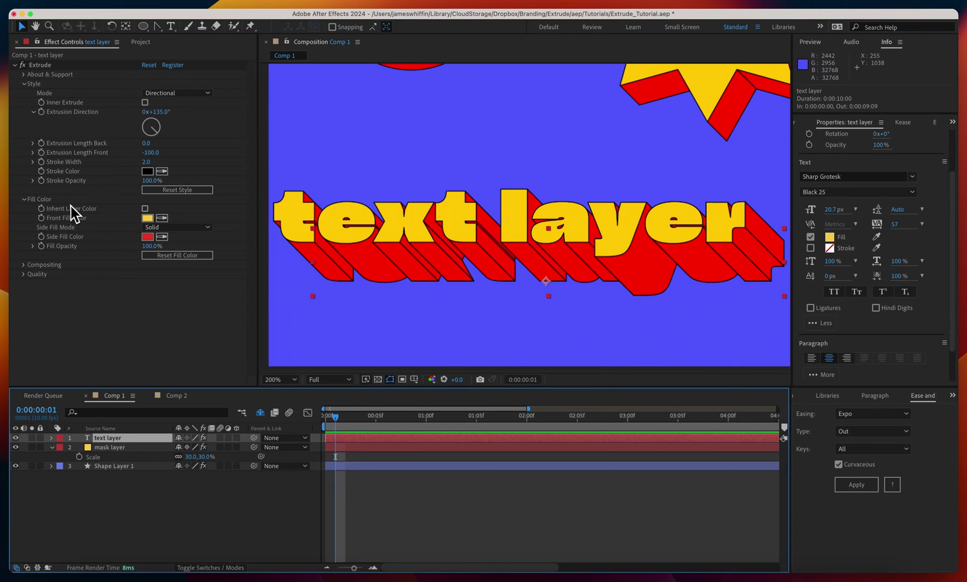
Give Inner Extrude the expression effect("Extrude")("Extrusion Length Front") > 0 ? true : false;.
alt+click(40, 103)
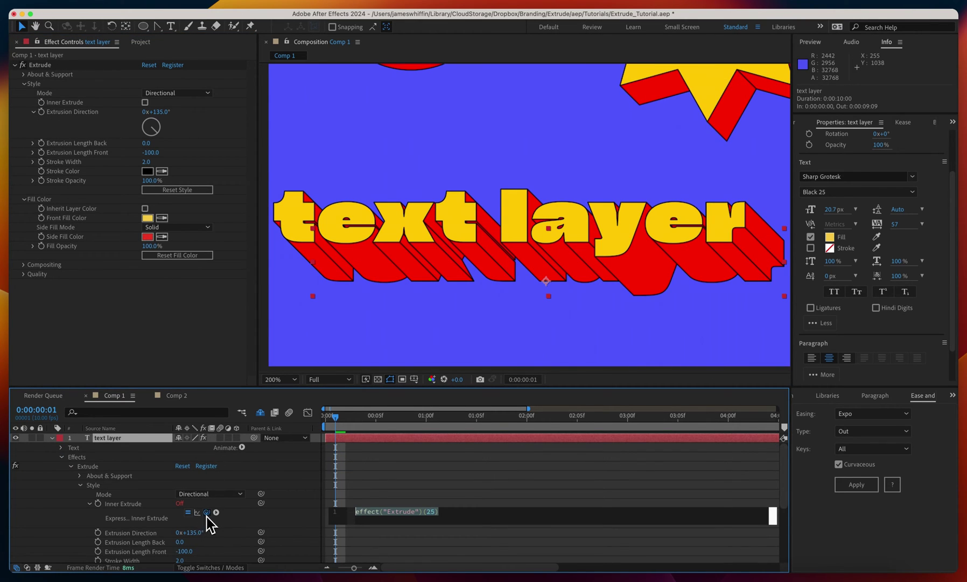
drag(207, 513, 91, 159)
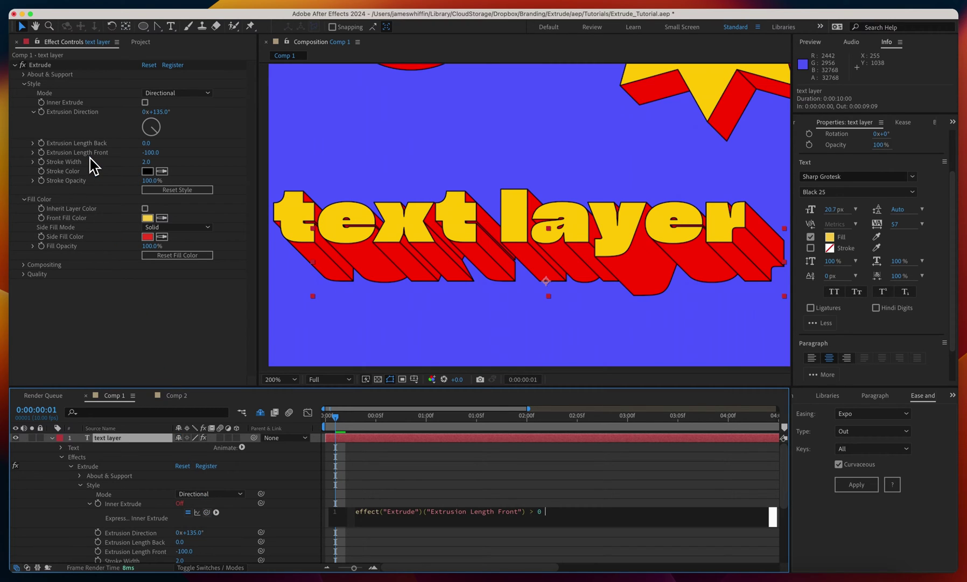
text(> 0 ? true : false;)
click(123, 431)
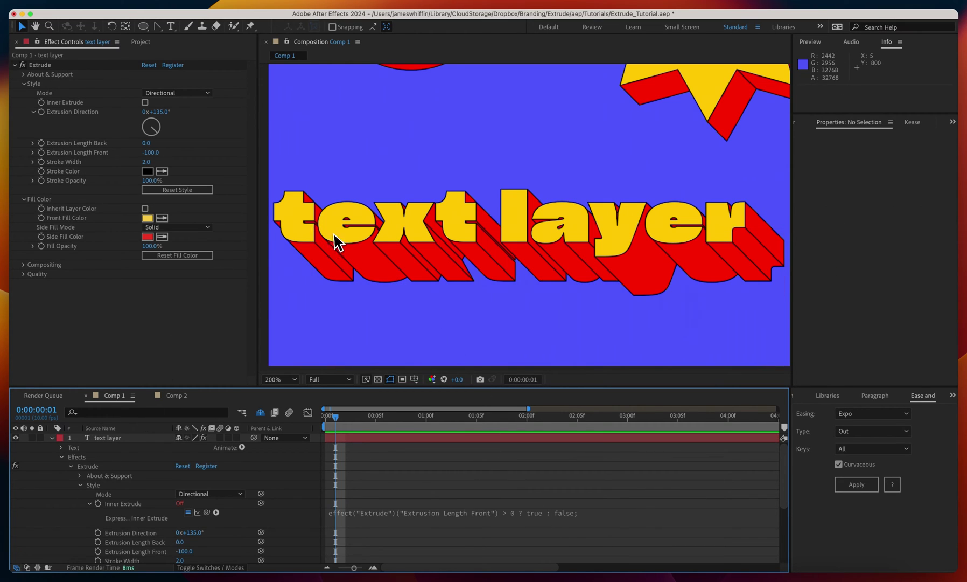
Test the Inner Extrude expression by raising Extrusion Length Front to 9 and lowering it again.
drag(149, 152, 210, 158)
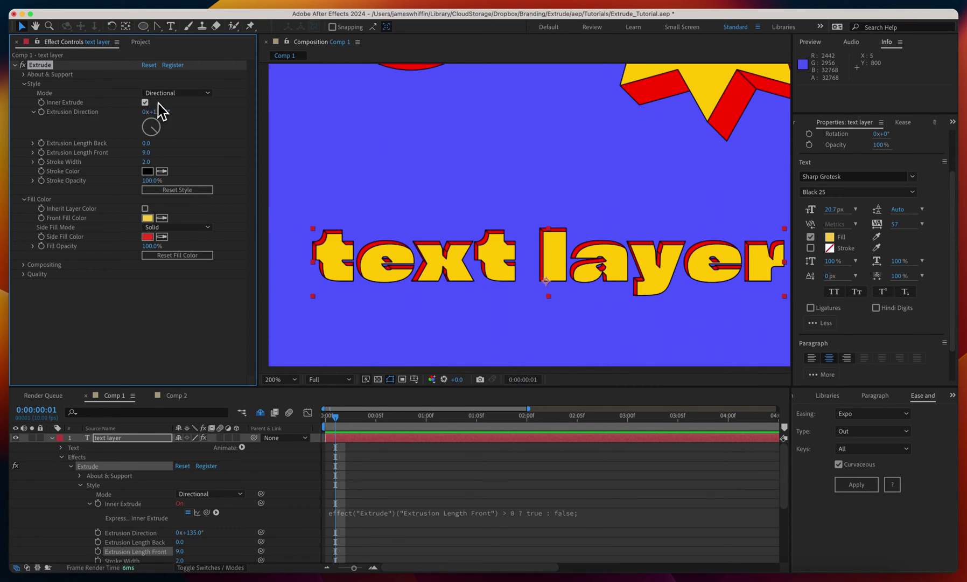
drag(146, 152, 131, 147)
drag(444, 230, 423, 229)
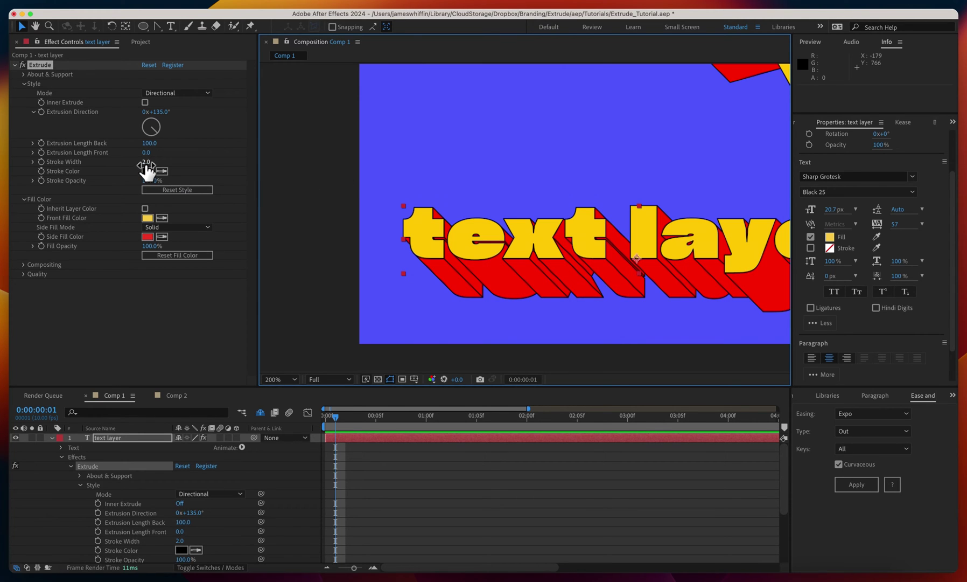
Try a thicker stroke on the extruded text and set its Stroke Width to 0.
drag(144, 163, 177, 165)
click(144, 163)
key(Return)
scroll(425, 178, up, 3)
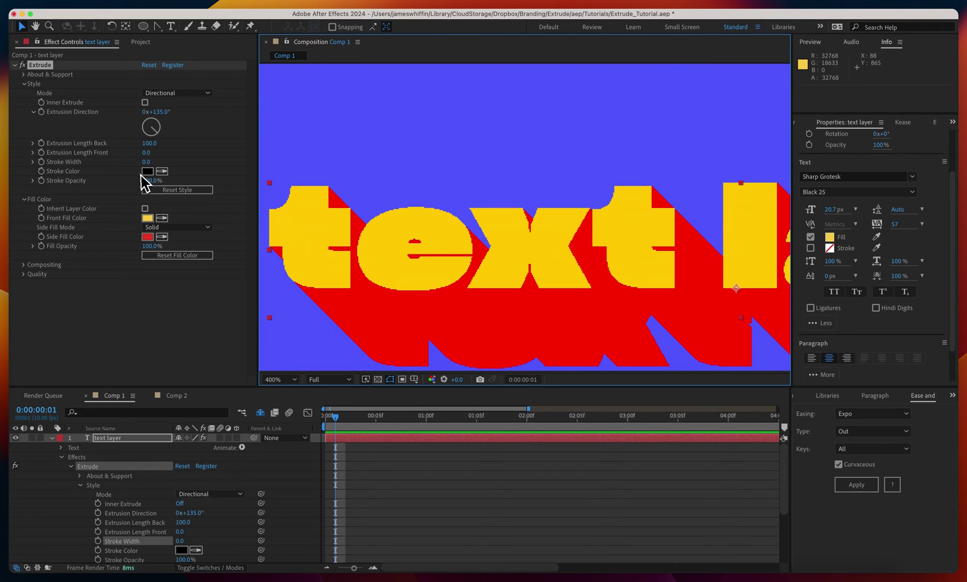
Open the Extrude quality settings, set Master Resolution to 4 and inspect the strokeless text.
click(23, 275)
click(144, 301)
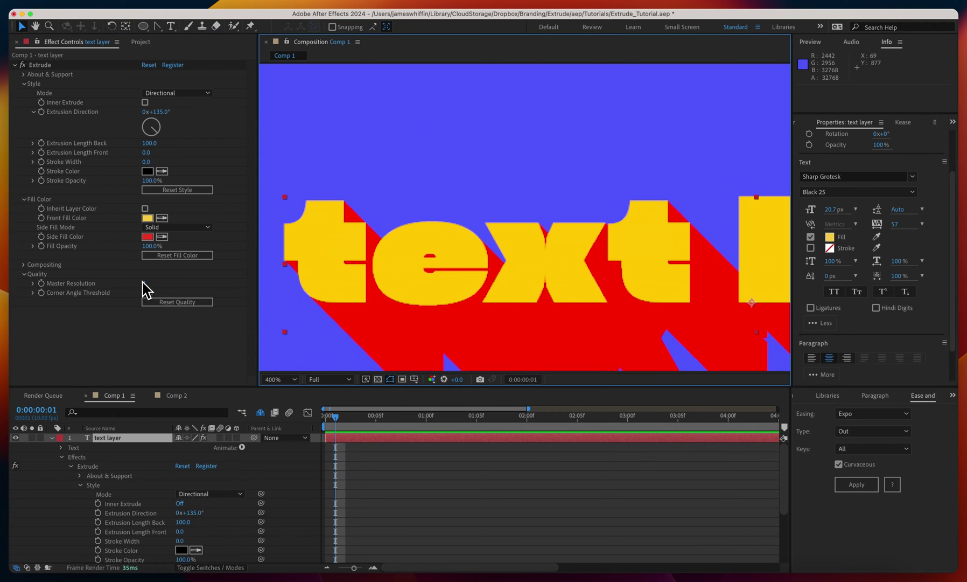
scroll(473, 295, down, 1)
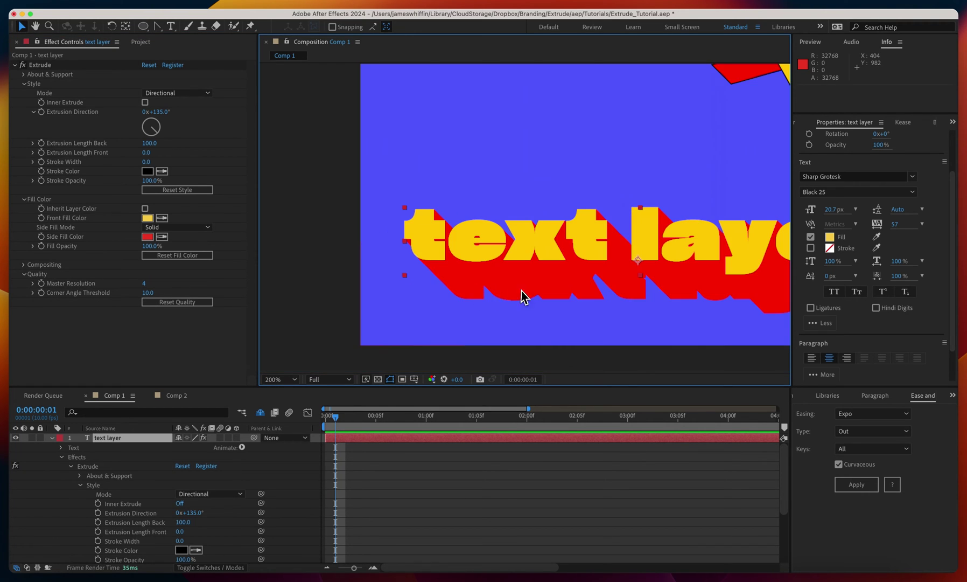
drag(529, 295, 442, 297)
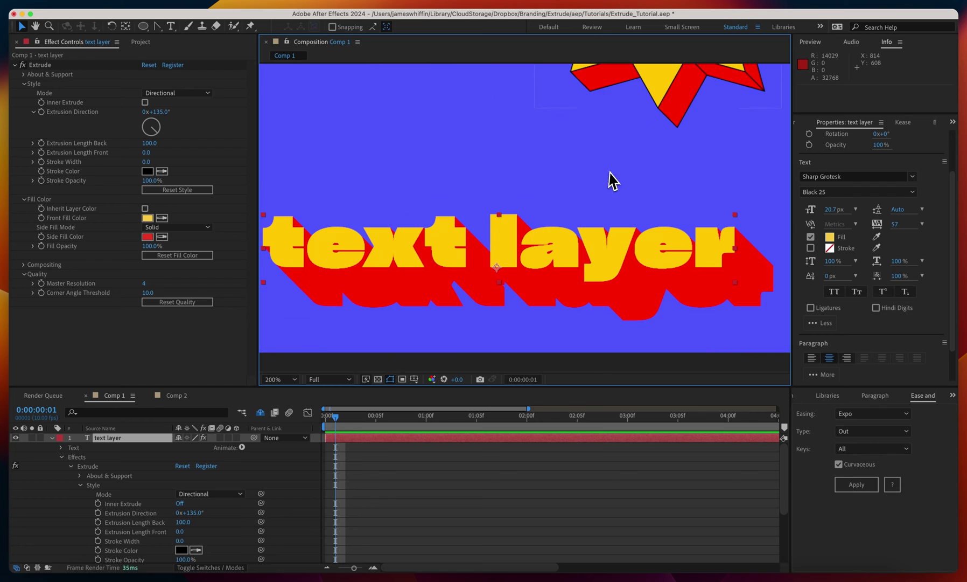
drag(560, 197, 562, 198)
scroll(563, 198, down, 1)
scroll(562, 198, up, 1)
Restore the text layer's Stroke Width to 2 and adjust its Stroke Opacity to 100%.
key(super+z)
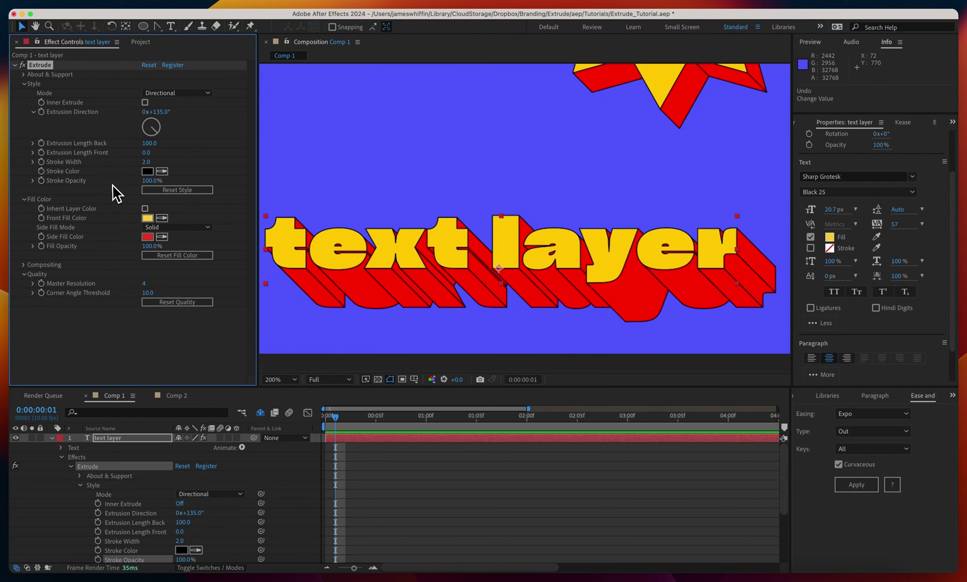
mouse_move(144, 182)
mouse_down()
mouse_move(101, 179)
mouse_move(191, 203)
mouse_up()
Turn on Inherit Layer Color and sample the blue background as the text's fill colour.
click(145, 208)
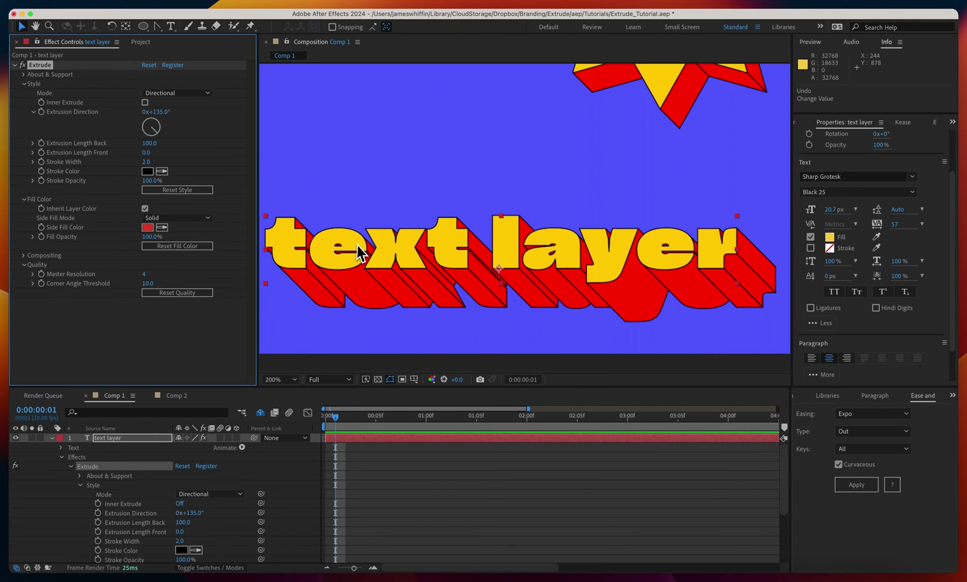
click(876, 237)
click(651, 171)
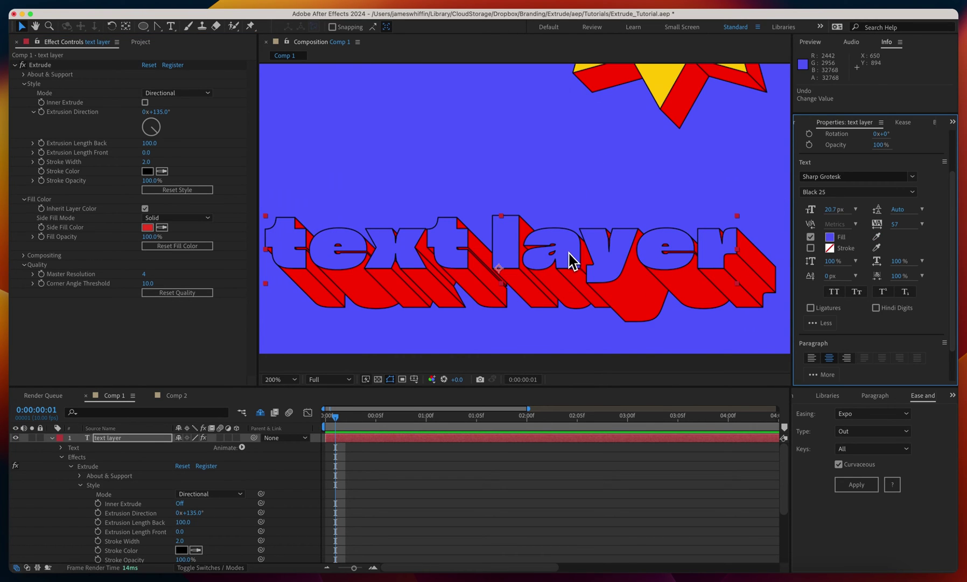
Turn off Inherit Layer Color and try the background blue as the Side Fill Color.
click(145, 209)
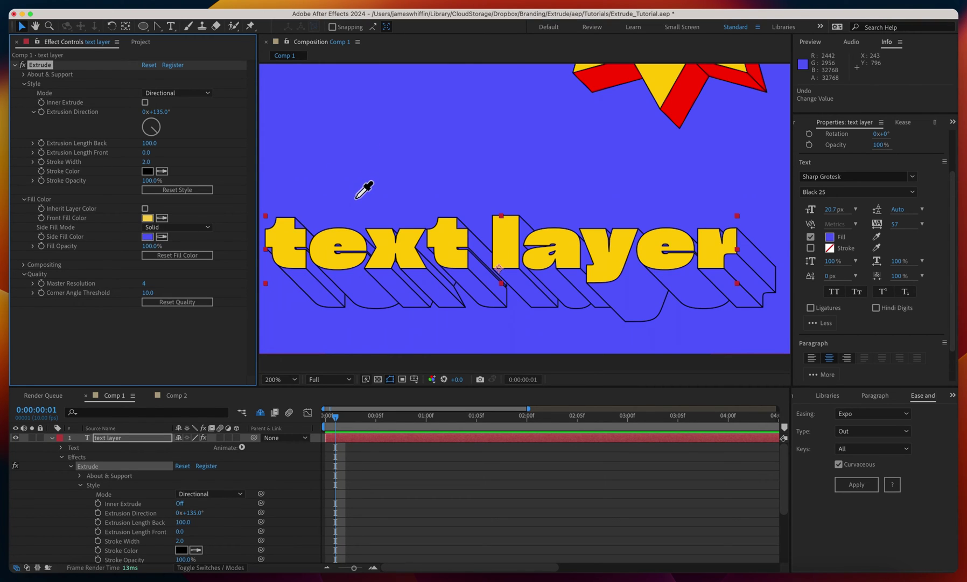
key(Escape)
Set the text layer's Fill Opacity to 0% and check it soloed against the transparency grid.
drag(149, 246, 77, 251)
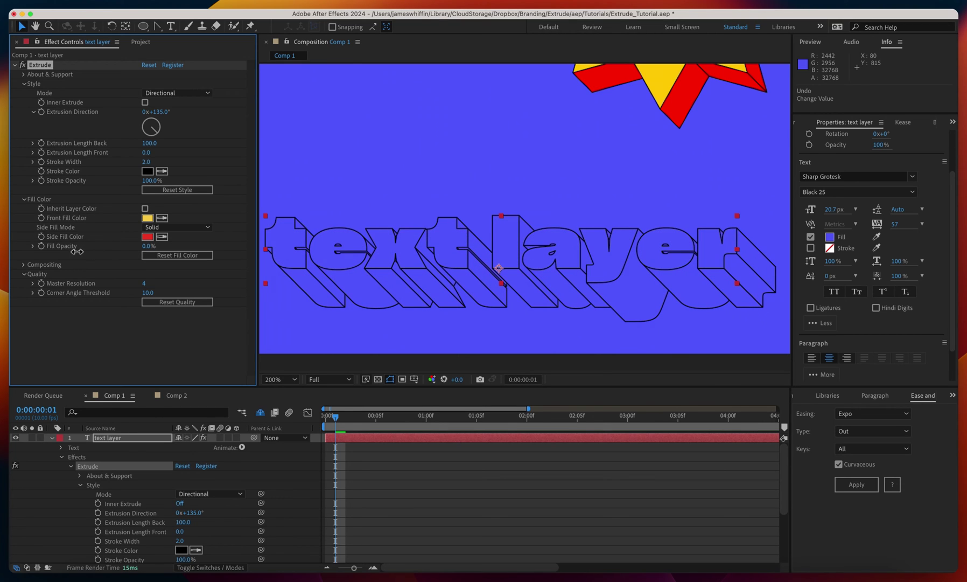
click(32, 437)
click(379, 379)
Set the text layer's Side Fill Mode to Gradient and its Fill Opacity to 100%.
click(178, 227)
click(168, 251)
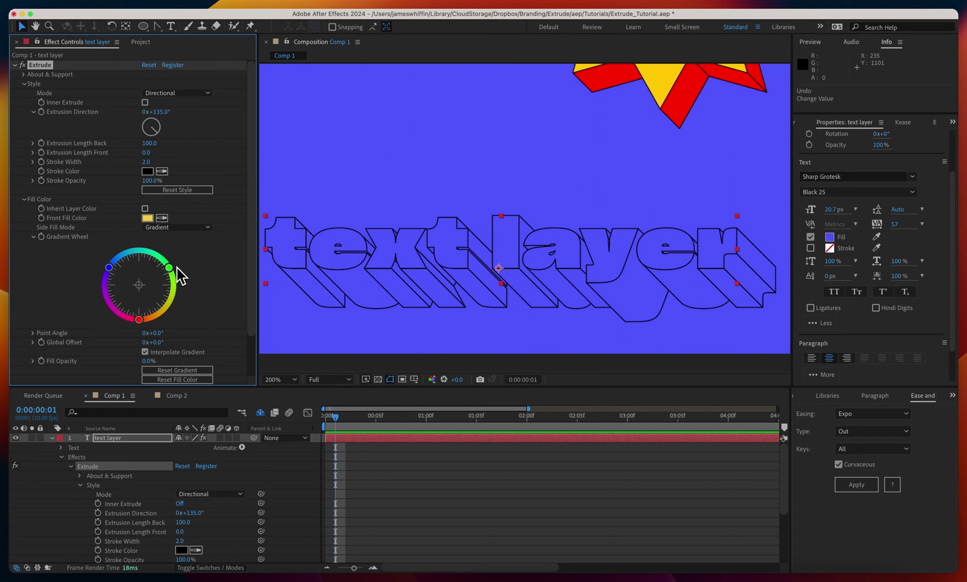
drag(149, 360, 244, 365)
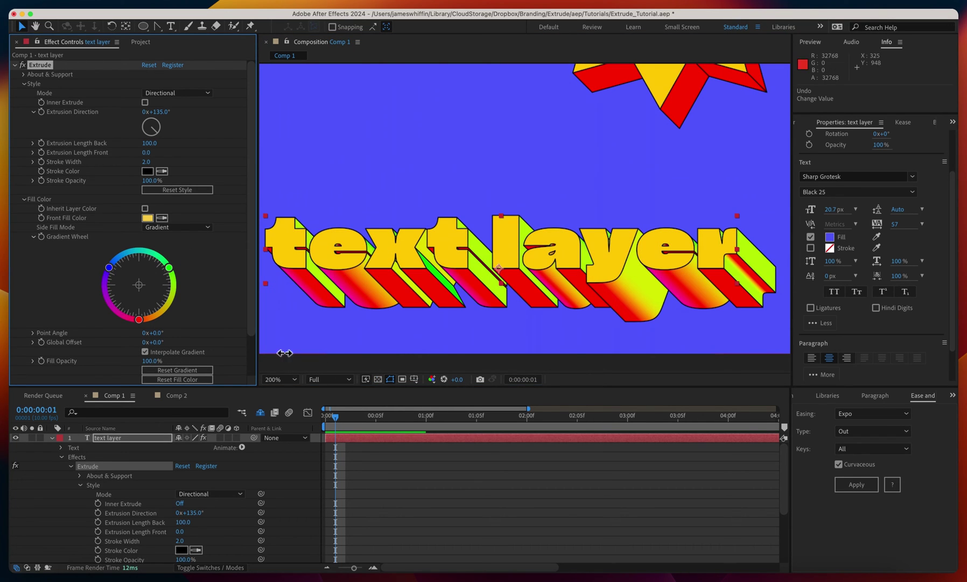
mouse_move(440, 259)
mouse_down()
mouse_move(400, 257)
mouse_move(425, 259)
mouse_up()
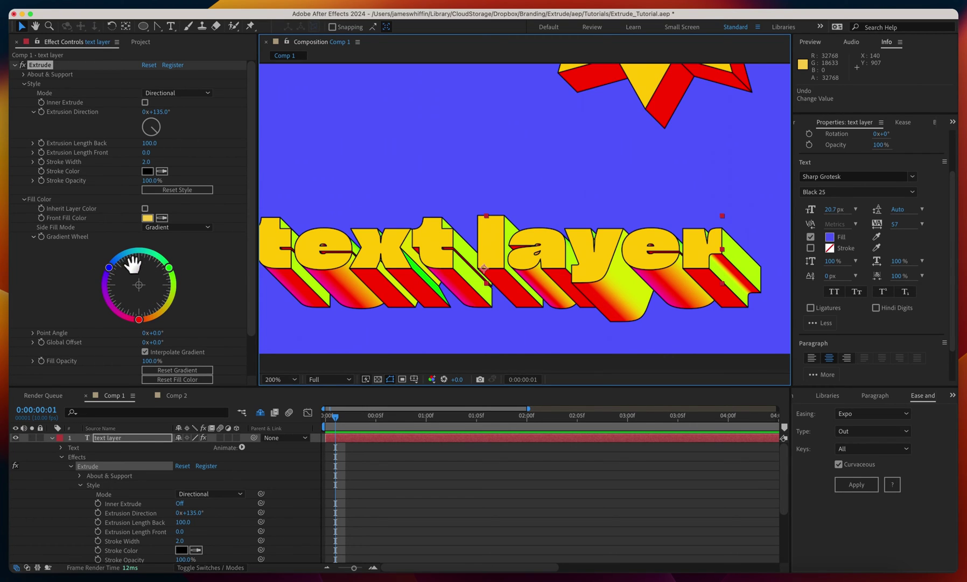
Rearrange the red and blue points on the gradient wheel, placing the red one at a Point Angle of about 136.9°.
drag(139, 320, 188, 302)
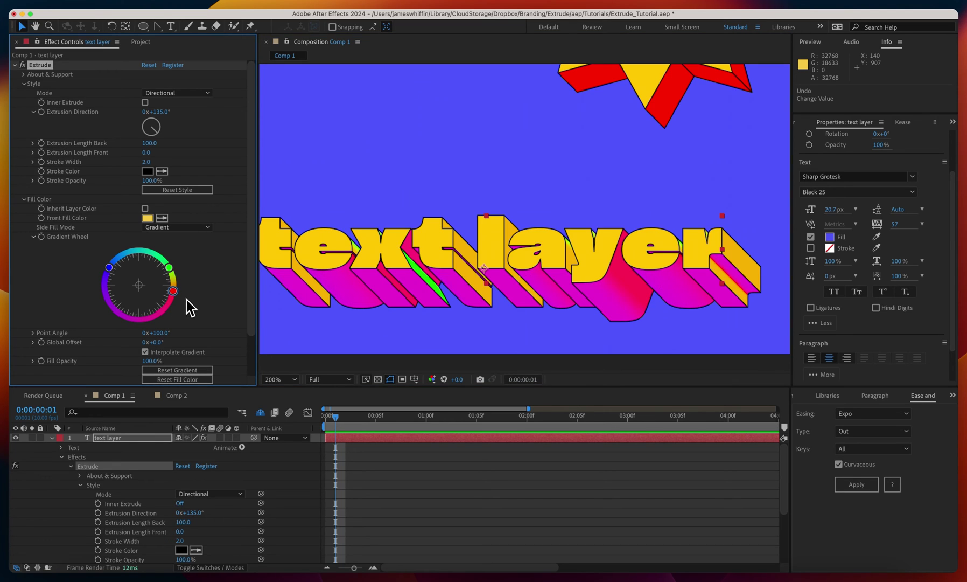
mouse_move(109, 269)
mouse_down()
mouse_move(108, 300)
mouse_move(105, 288)
mouse_up()
drag(173, 291, 161, 316)
Turn off Interpolate Gradient and set the gradient's Global Offset to about -49°.
click(161, 351)
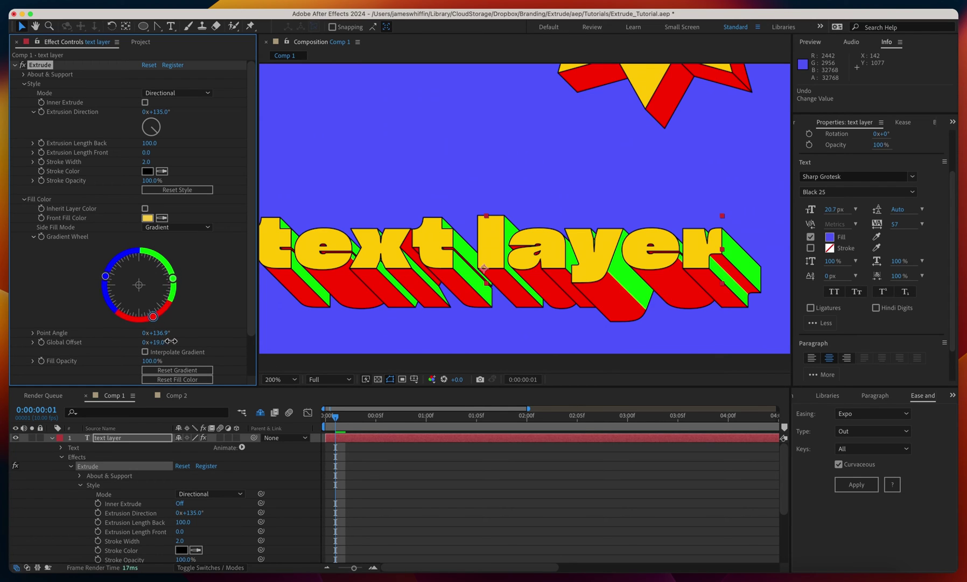
drag(146, 341, 133, 341)
scroll(111, 303, down, 2)
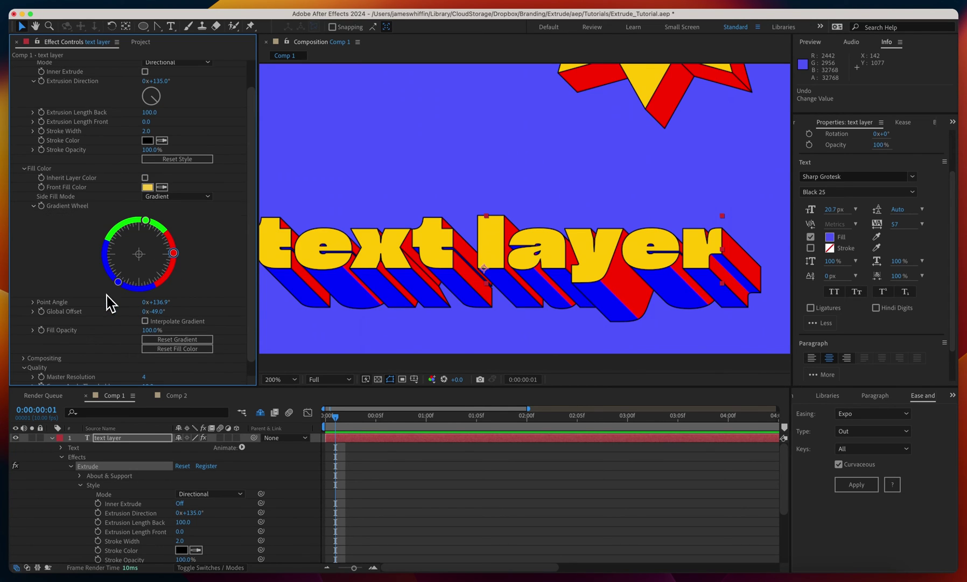
Change the red gradient point's colour to 00FF00.
double_click(174, 253)
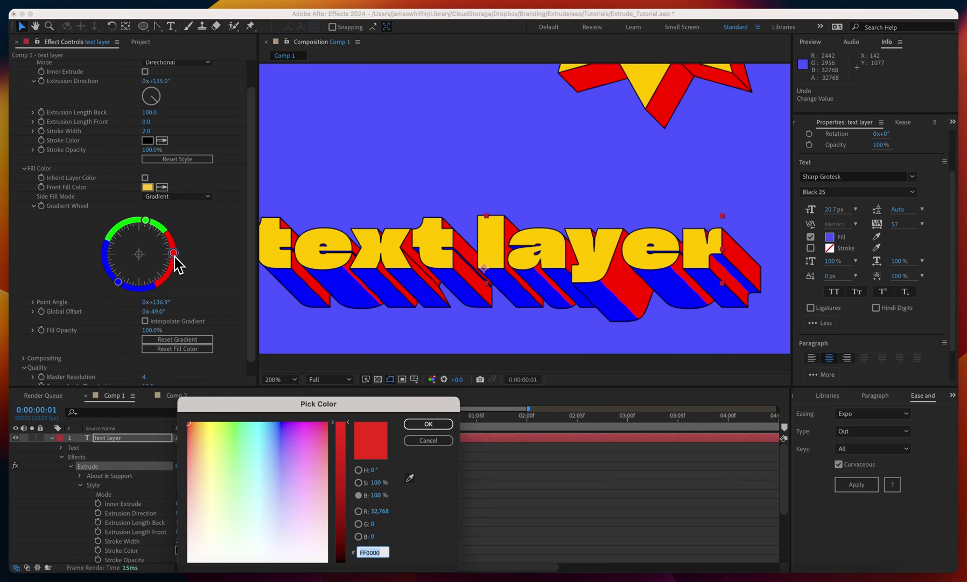
text(00FF00)
key(Return)
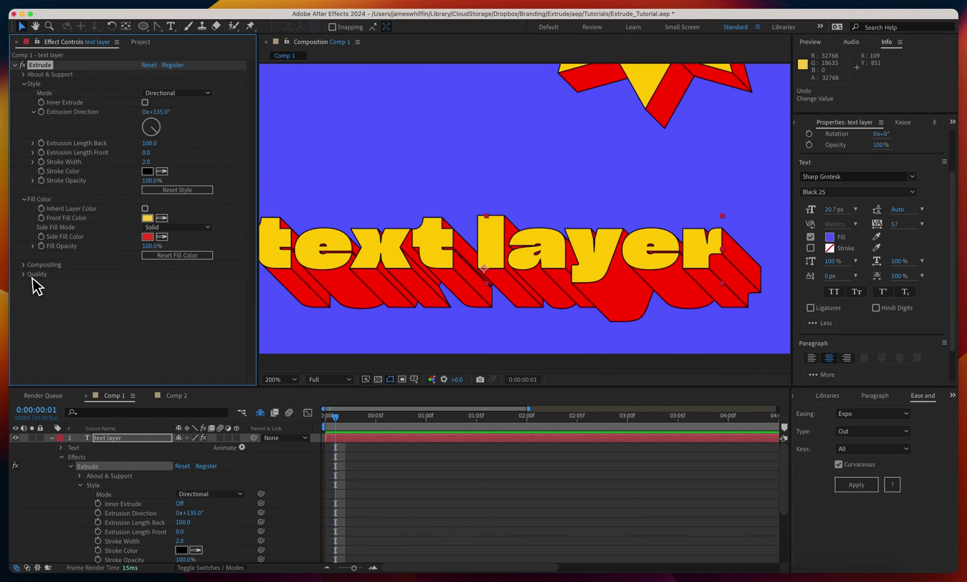
Open the text layer's Extrude compositing settings and adjust Input Opacity to 0%.
click(24, 265)
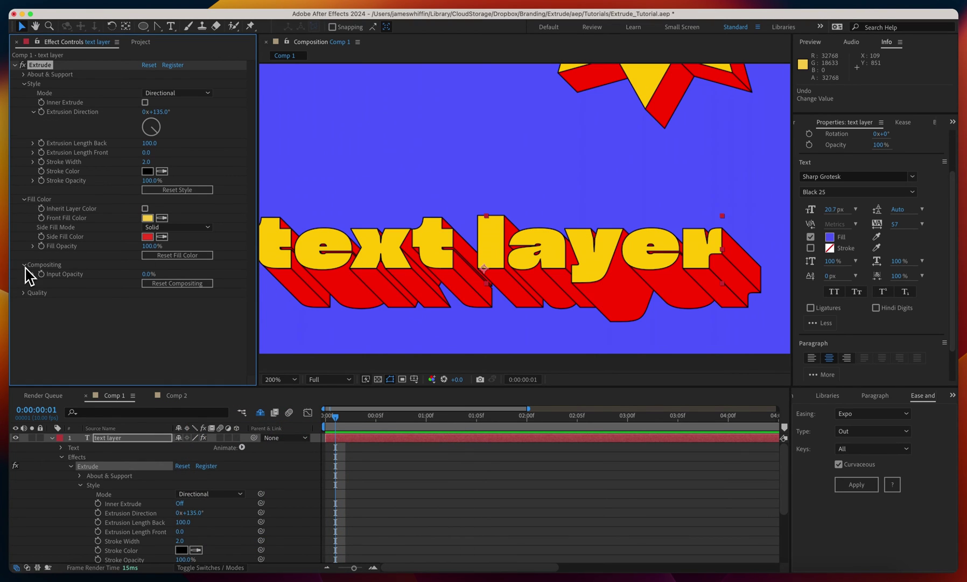
drag(384, 233, 415, 251)
drag(146, 274, 100, 275)
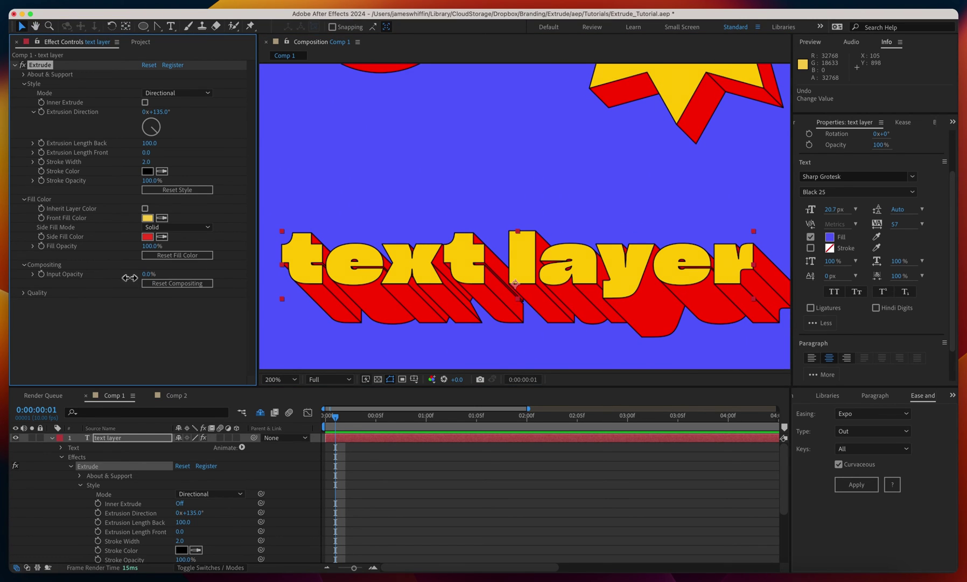
mouse_move(370, 249)
mouse_down()
mouse_move(319, 220)
mouse_move(361, 241)
mouse_up()
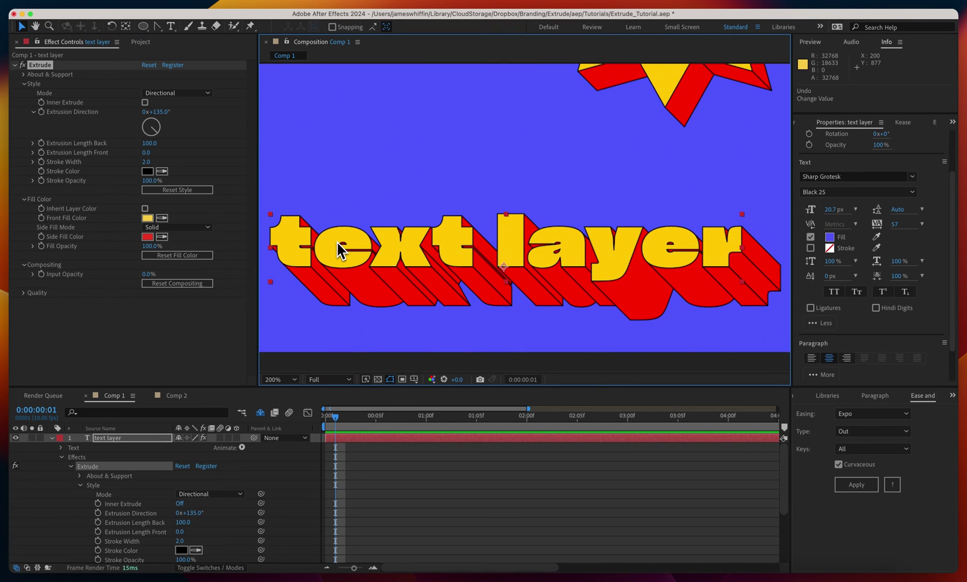
Try the text layer's Extrude Input Opacity at 100% to examine the letter edges up close, and return it to 0%.
drag(147, 275, 267, 285)
scroll(323, 241, up, 2)
scroll(420, 205, up, 1)
scroll(431, 222, up, 1)
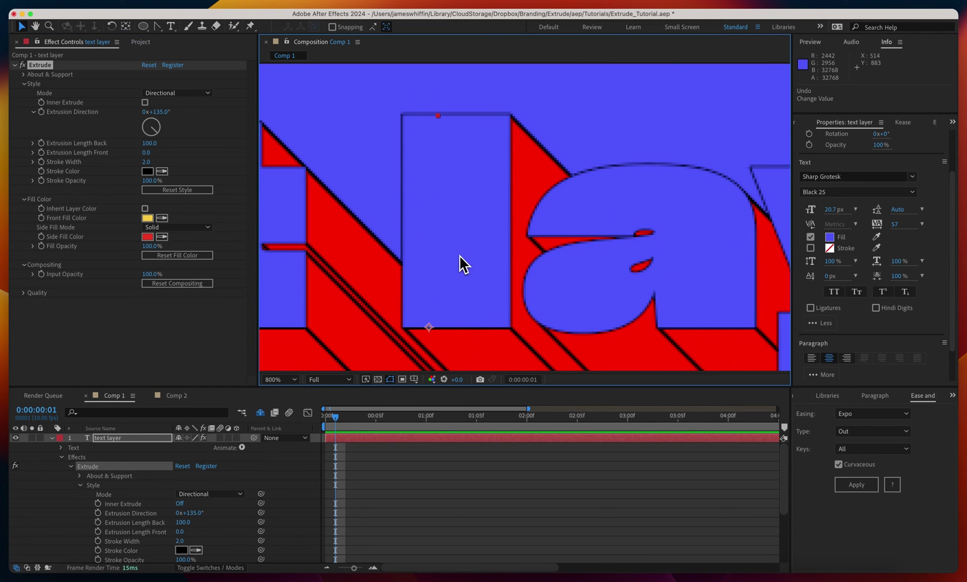
scroll(436, 262, down, 3)
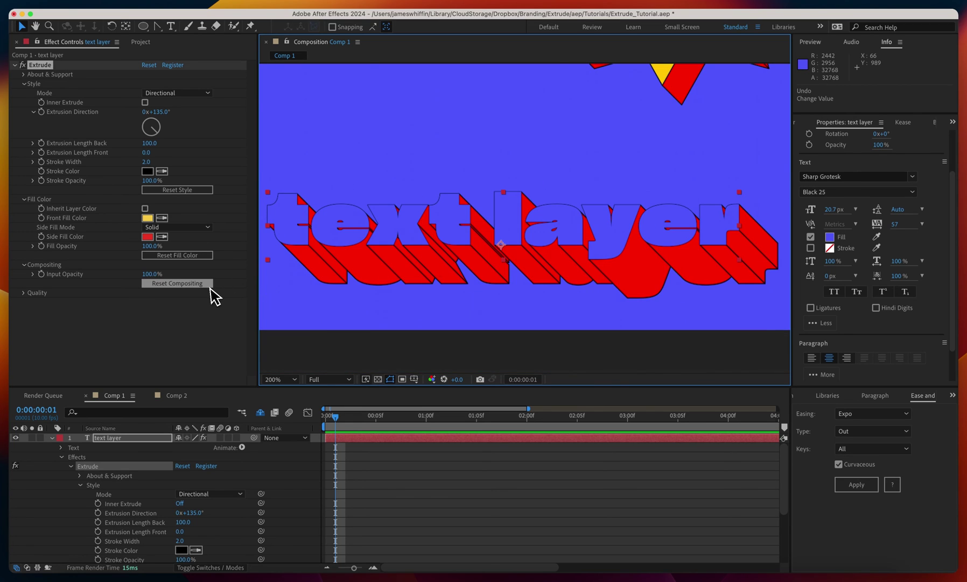
drag(146, 274, 126, 275)
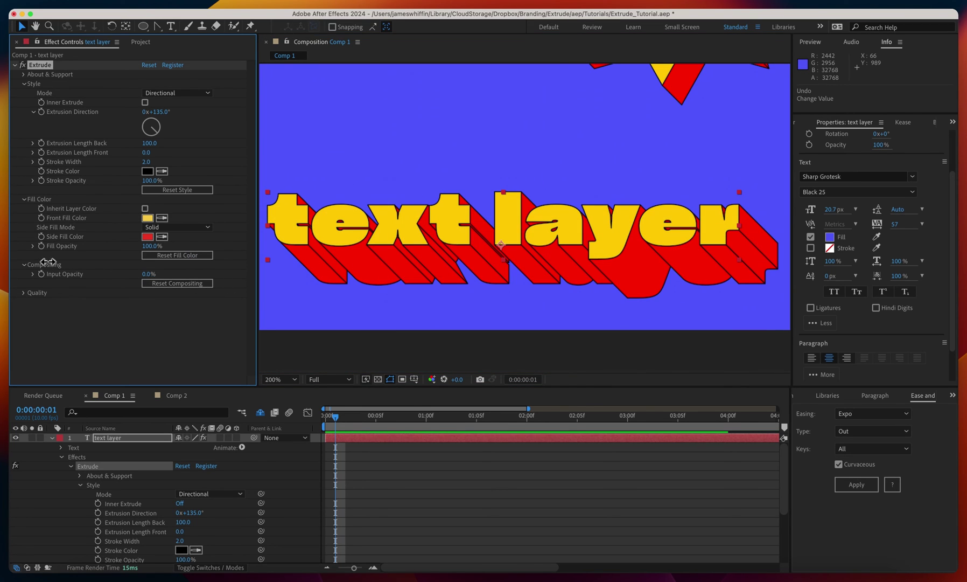
Set the Extrude effect's Extrusion Length Back to 50 and duplicate the effect on the text layer.
text(50)
key(Return)
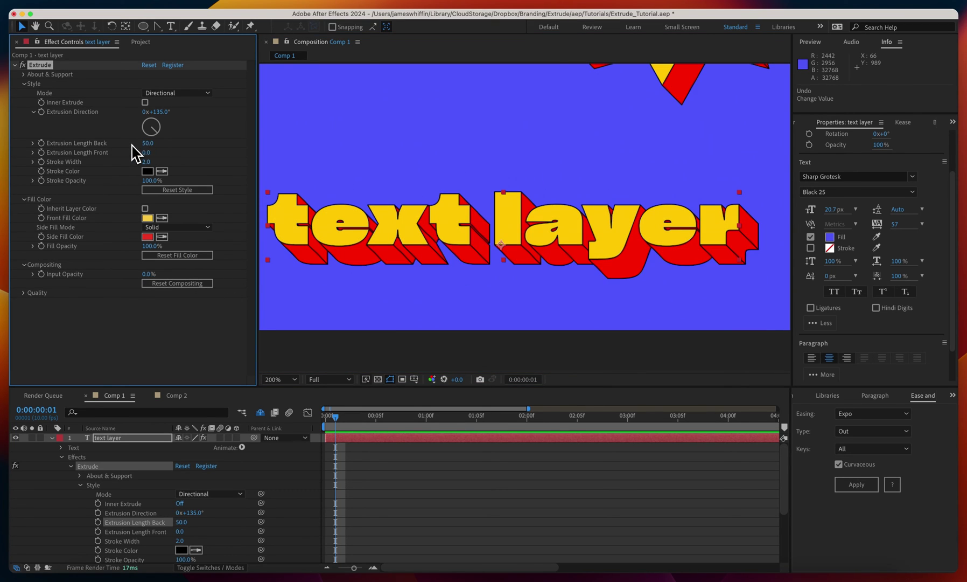
key(super+d)
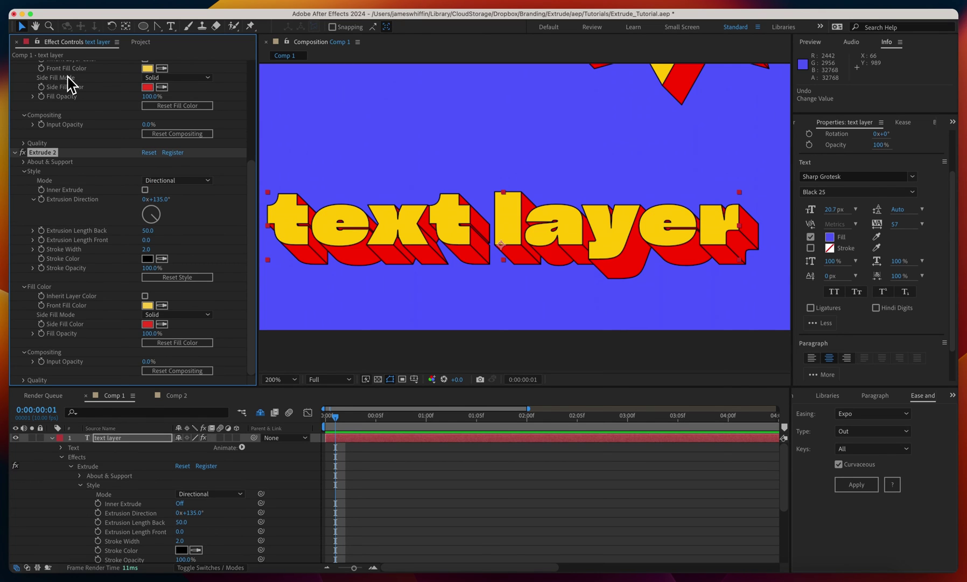
Set the duplicated Extrude effect's Input Opacity to 100% and its Extrusion Length Back to 100.
scroll(123, 248, up, 5)
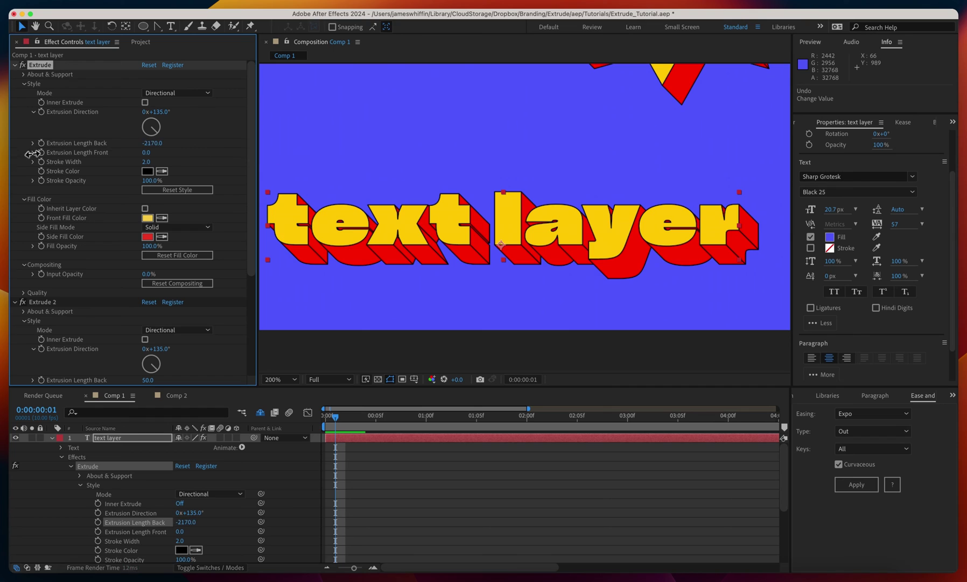
scroll(70, 242, down, 5)
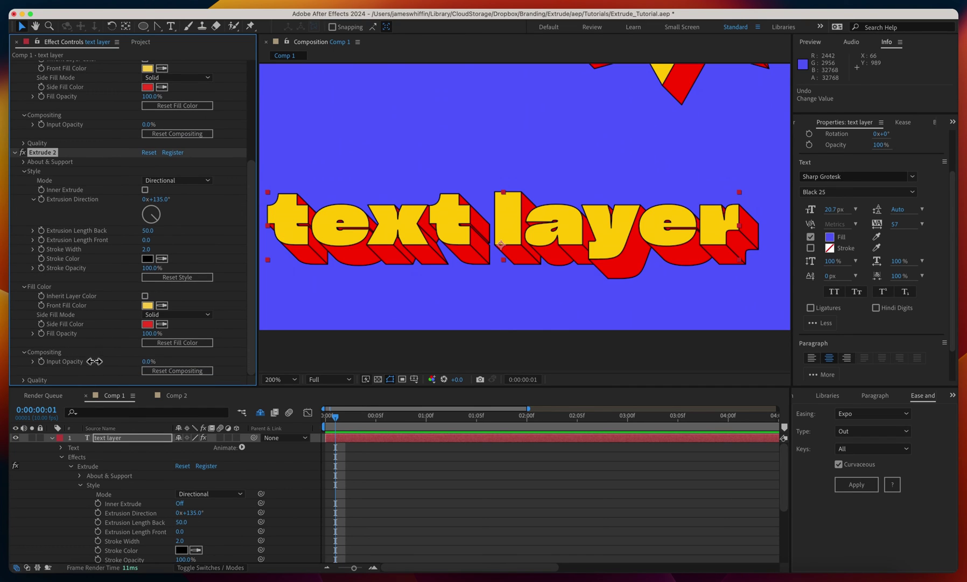
drag(96, 362, 143, 367)
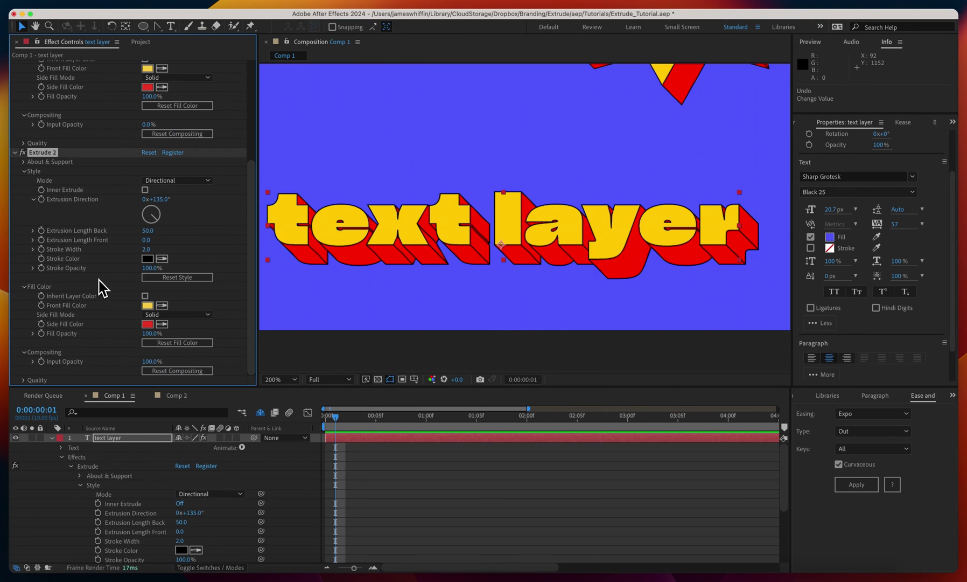
drag(147, 231, 186, 235)
click(151, 233)
text(100)
key(Return)
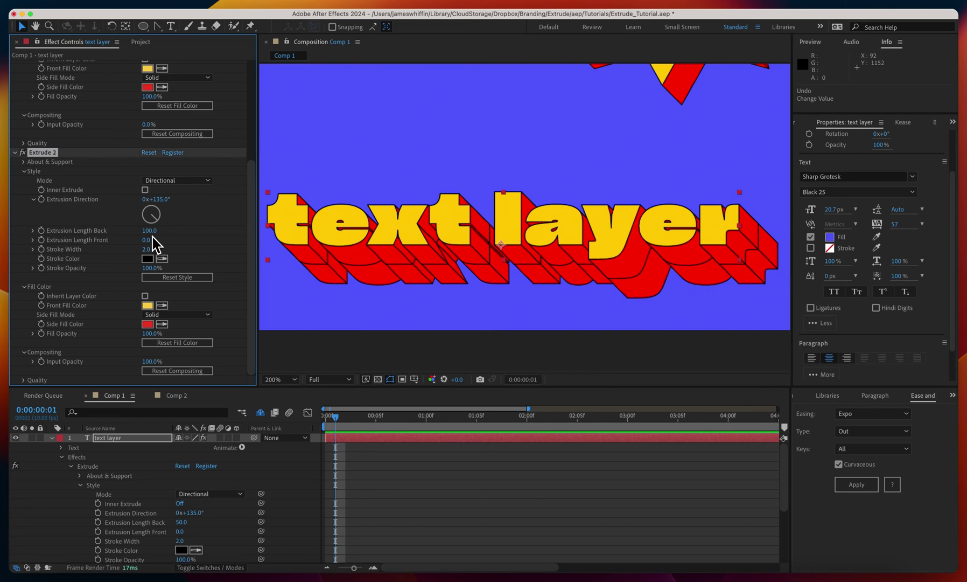
Sample the blue background as the second Extrude's Side Fill Color and set its Extrusion Length Back to 50.
click(280, 215)
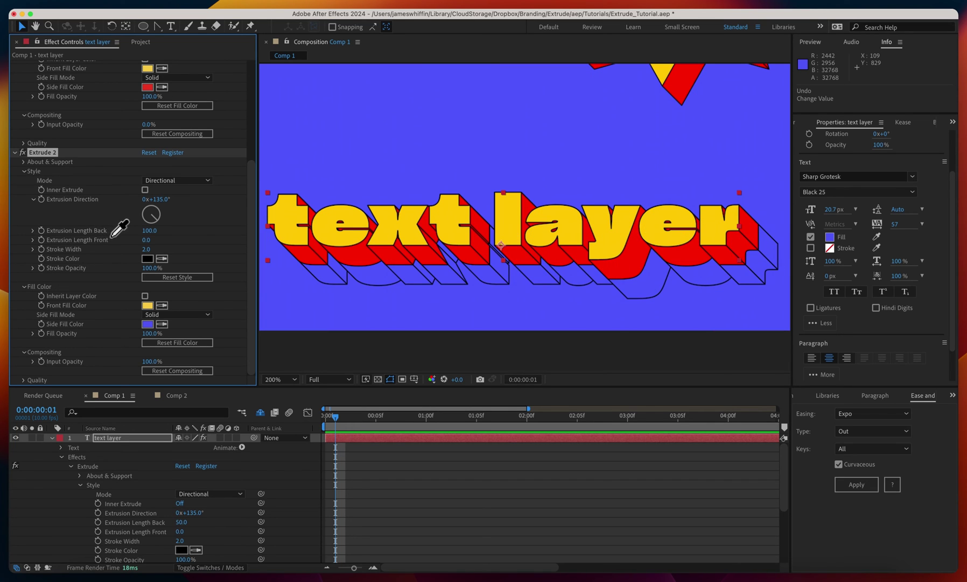
click(149, 232)
text(50)
key(Return)
Set the first Extrude's Extrusion Length Back to 100 and adjust the second Extrude's Input Opacity.
scroll(134, 226, up, 5)
click(149, 143)
text(100)
key(Return)
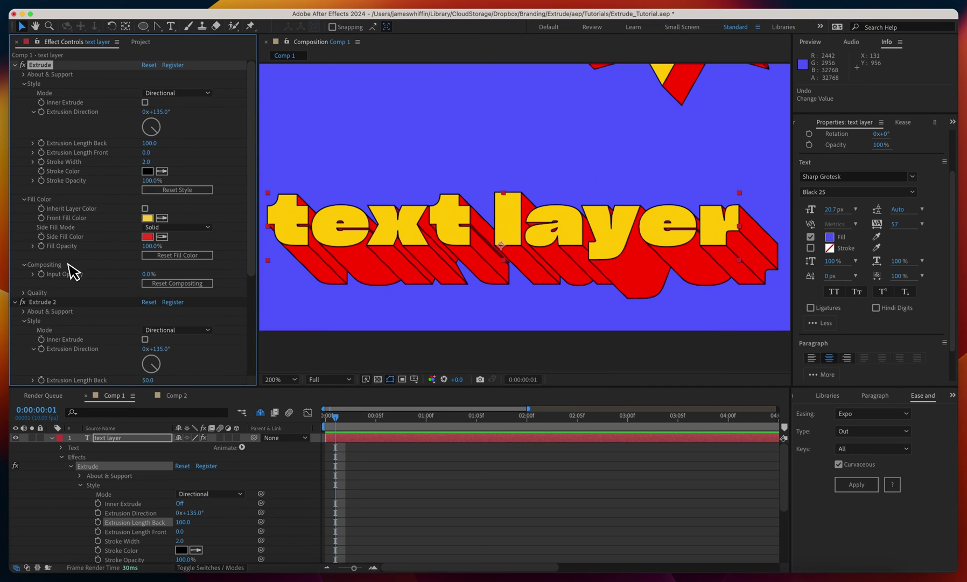
scroll(69, 271, down, 5)
drag(151, 361, 190, 365)
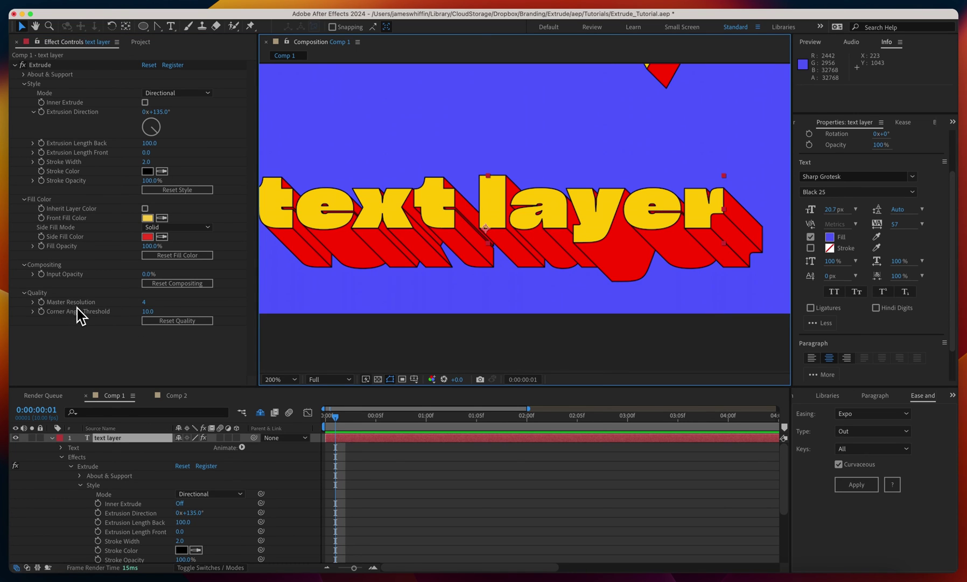
Set the Corner Angle Threshold in the text layer's Extrude quality settings to 0.
drag(579, 267, 482, 254)
key(period)
drag(544, 258, 455, 261)
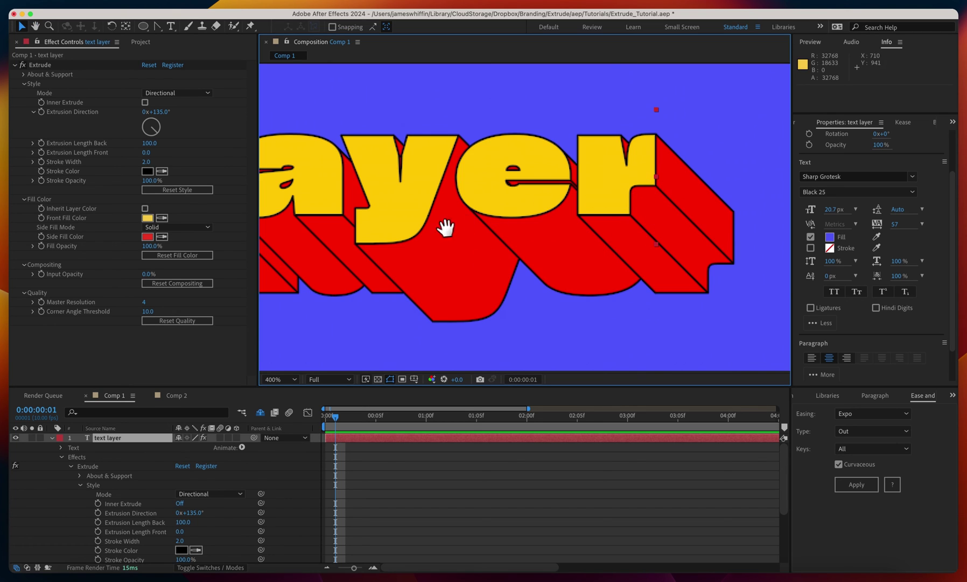
click(144, 313)
text(0)
key(Return)
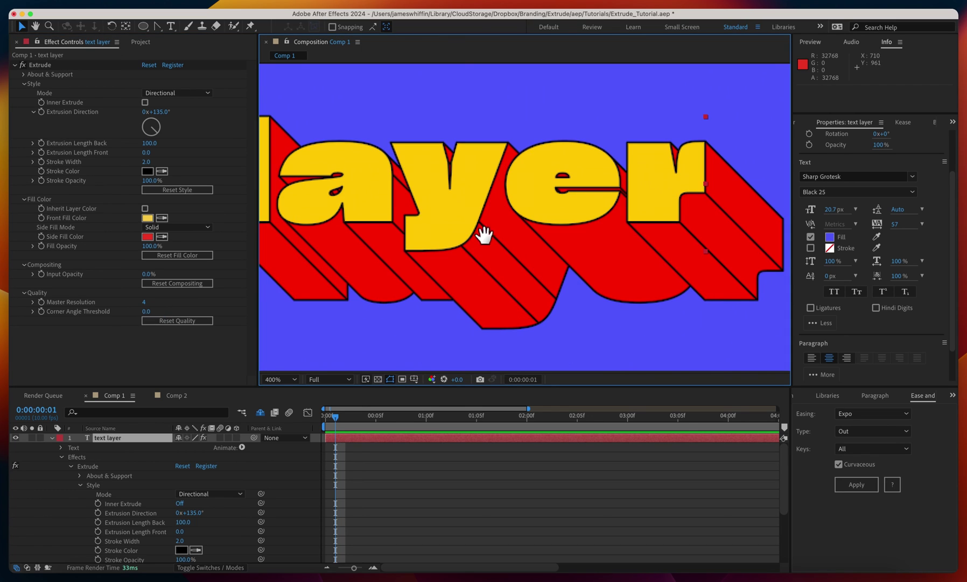
Raise the text layer's Extrude Corner Angle Threshold to its maximum of 180.
key(comma)
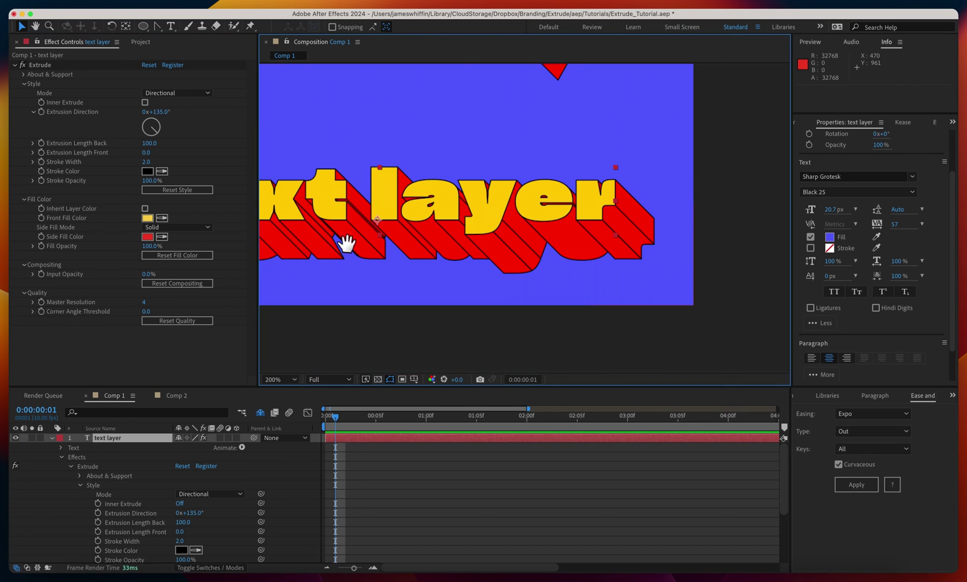
click(144, 312)
text(999)
key(Return)
drag(396, 239, 499, 268)
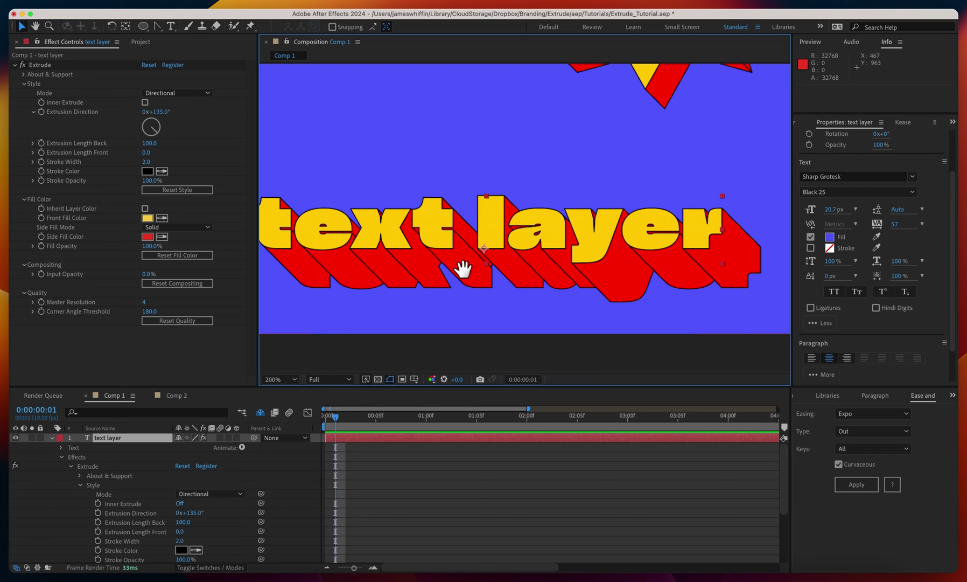
Change the text layer's font to Comic Sans MS and reset the Extrude quality settings.
click(845, 177)
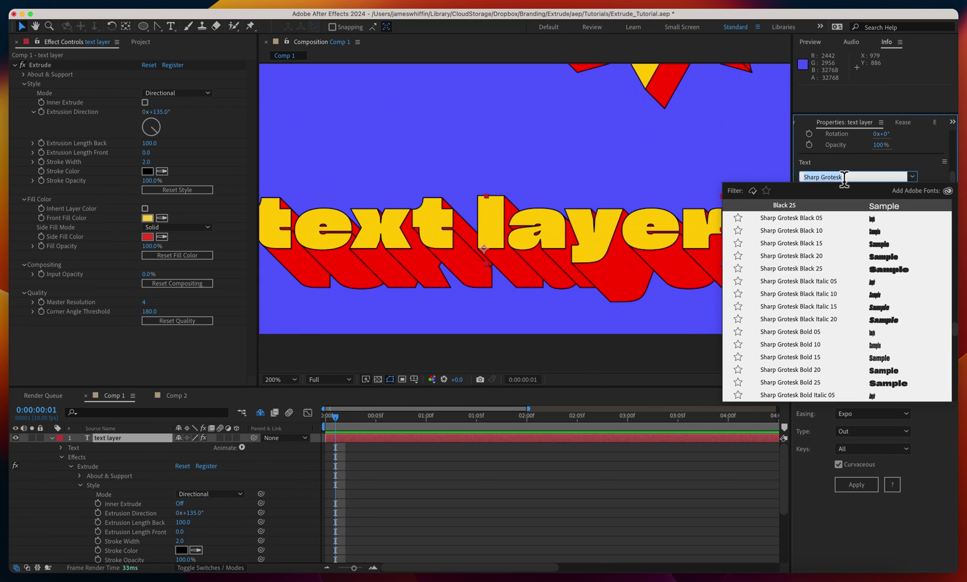
text(comic)
click(173, 322)
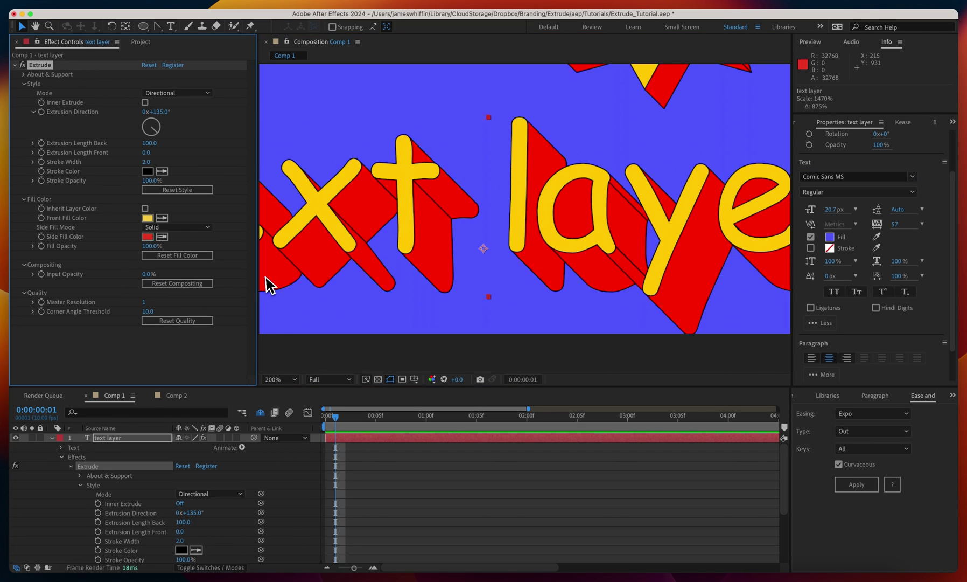
Try a Corner Angle Threshold of 0 on the Comic Sans text and undo it.
drag(155, 311, 143, 311)
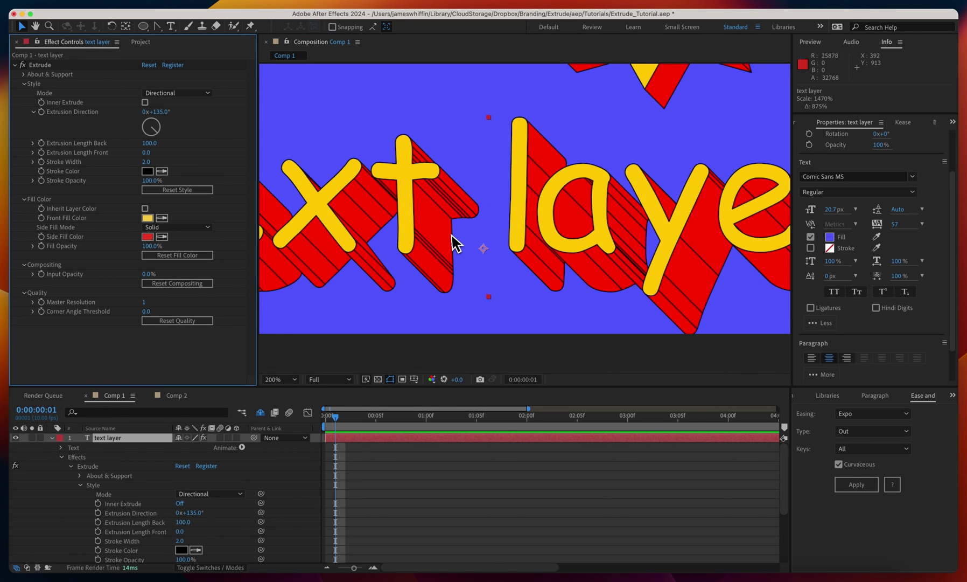
key(super+z)
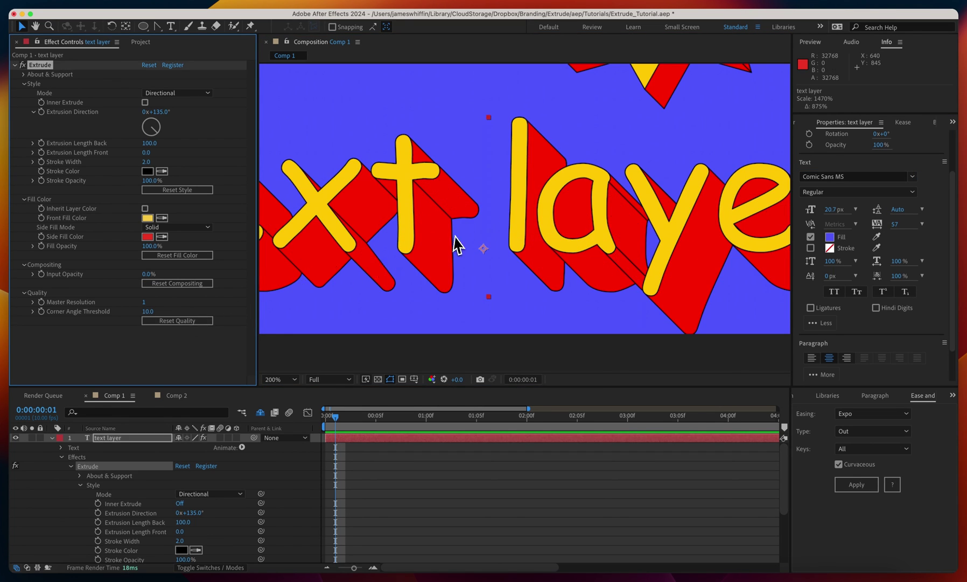
key(comma)
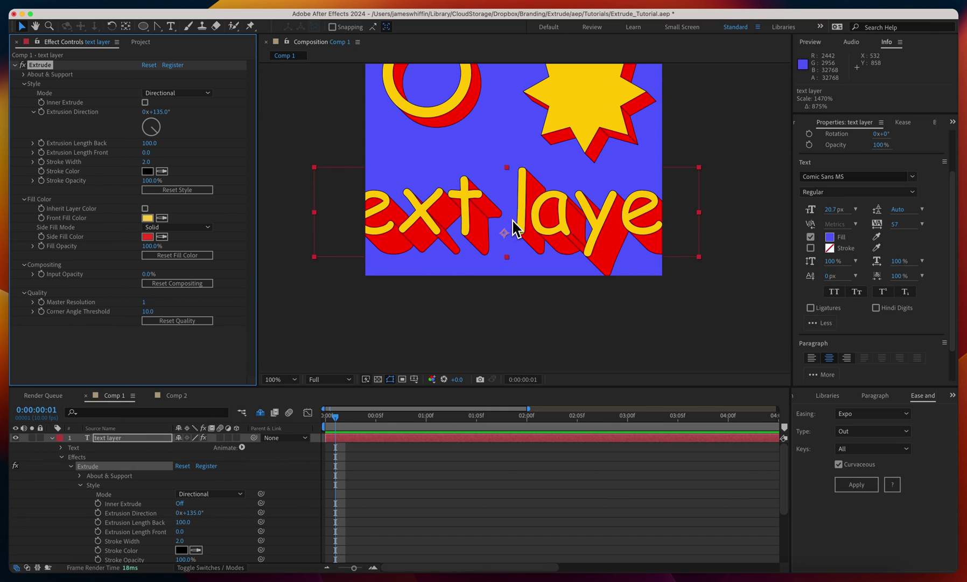
scroll(512, 221, up, 2)
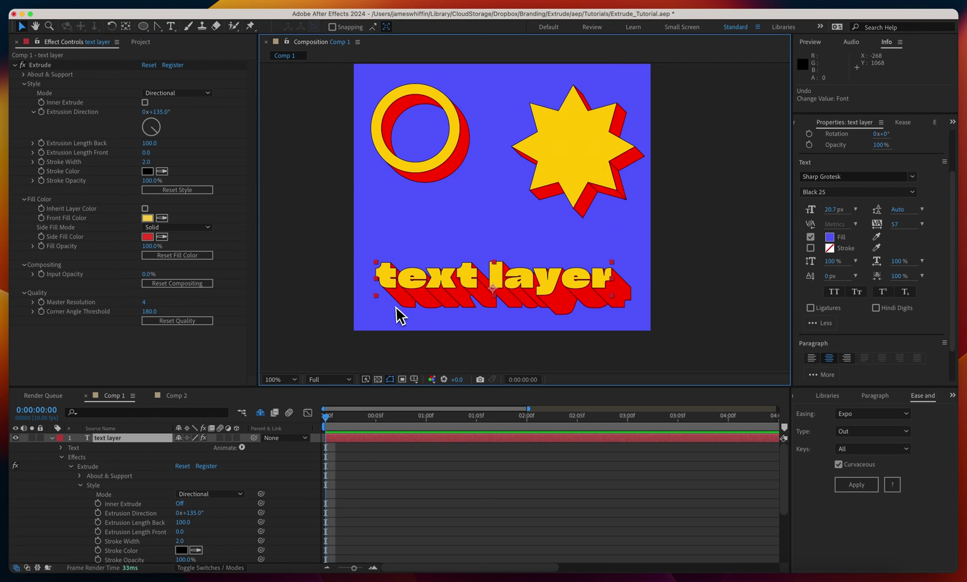
Keyframe the text layer's Extrusion Length Back at -1210 on the first frame and at a higher value at 0:00:01:00.
click(52, 438)
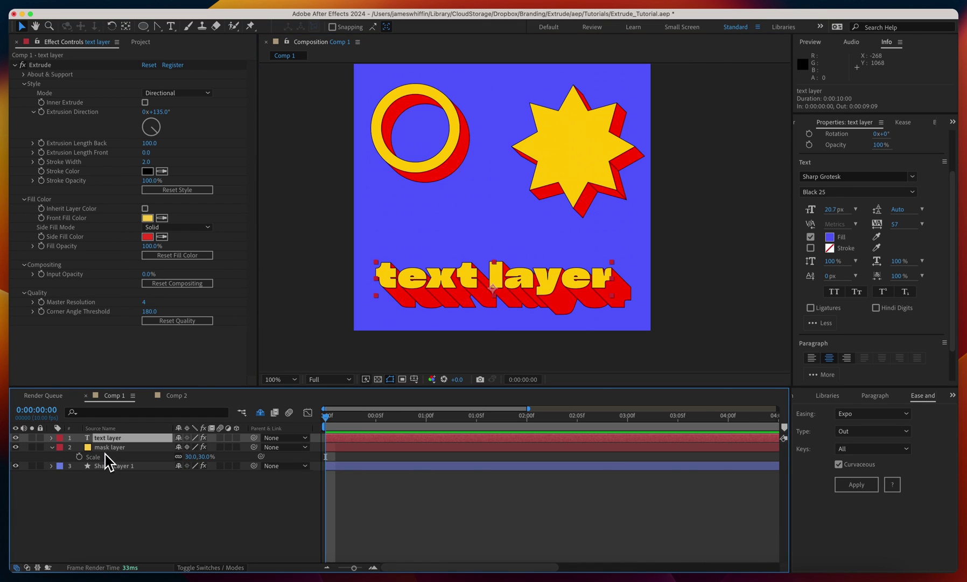
drag(147, 142, 80, 141)
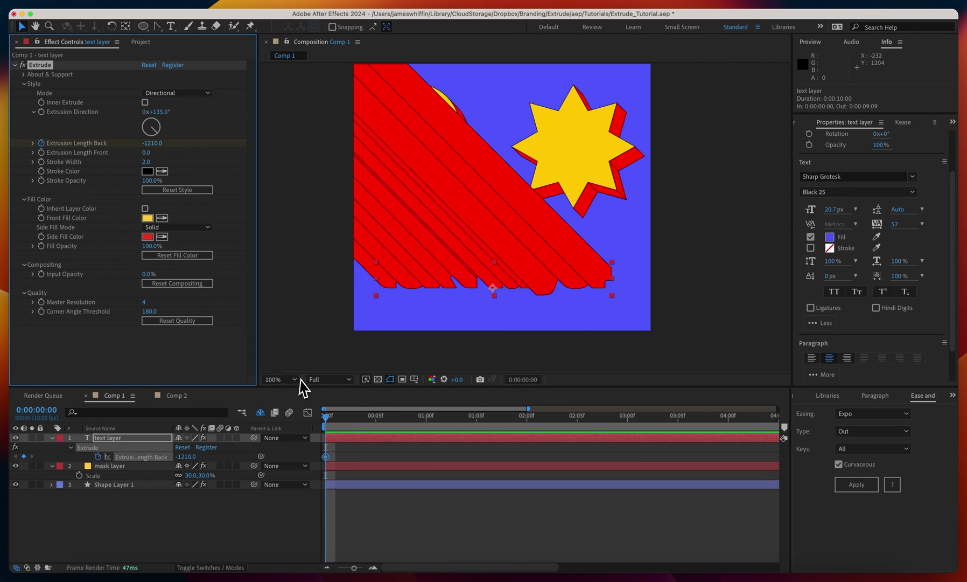
drag(389, 422, 426, 419)
drag(151, 142, 218, 152)
End the work area at 0:00:01:00 and preview the extrusion animation.
key(u)
key(n)
key(u)
key(space)
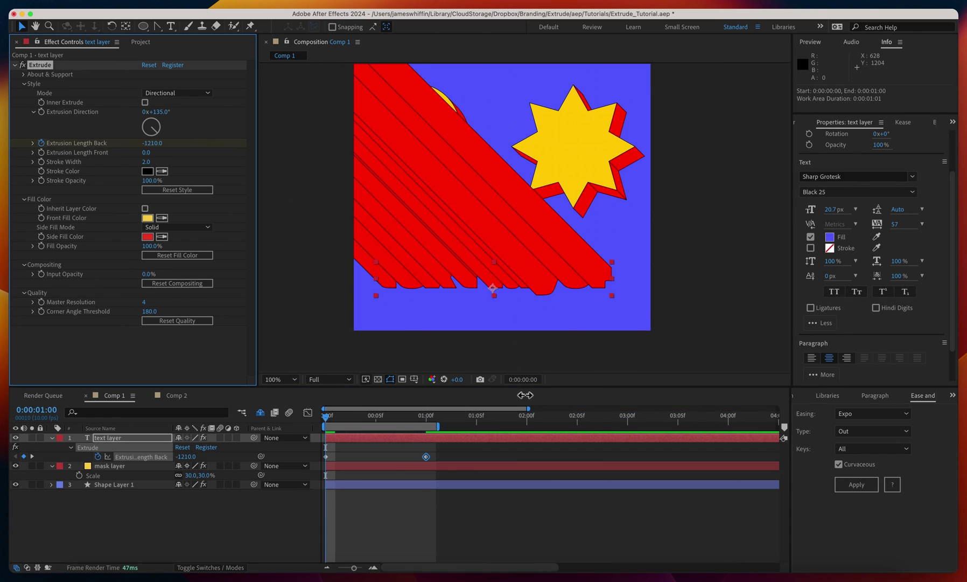
Apply Expo Out easing to all Extrusion Length Back keyframes and preview the eased animation.
click(842, 485)
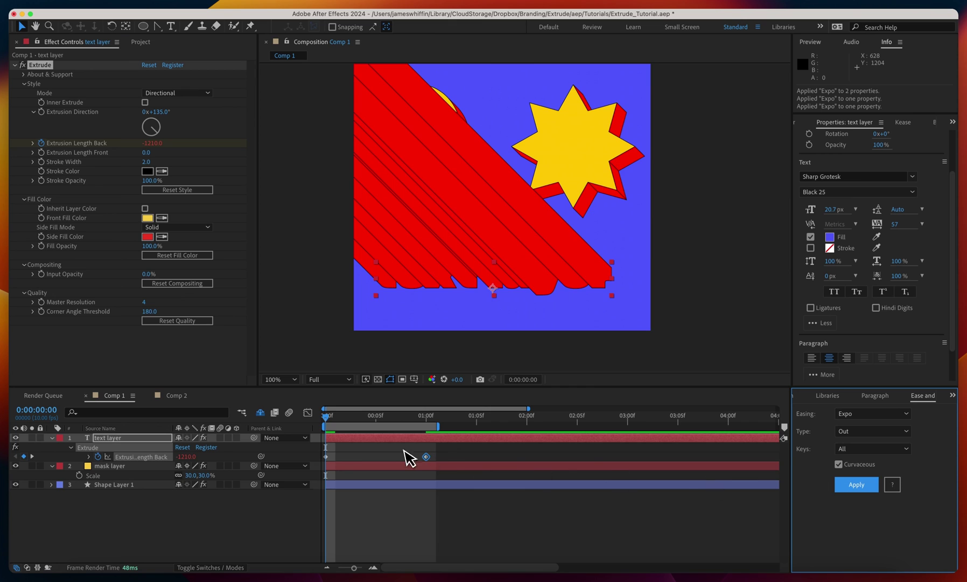
click(339, 452)
click(432, 271)
key(space)
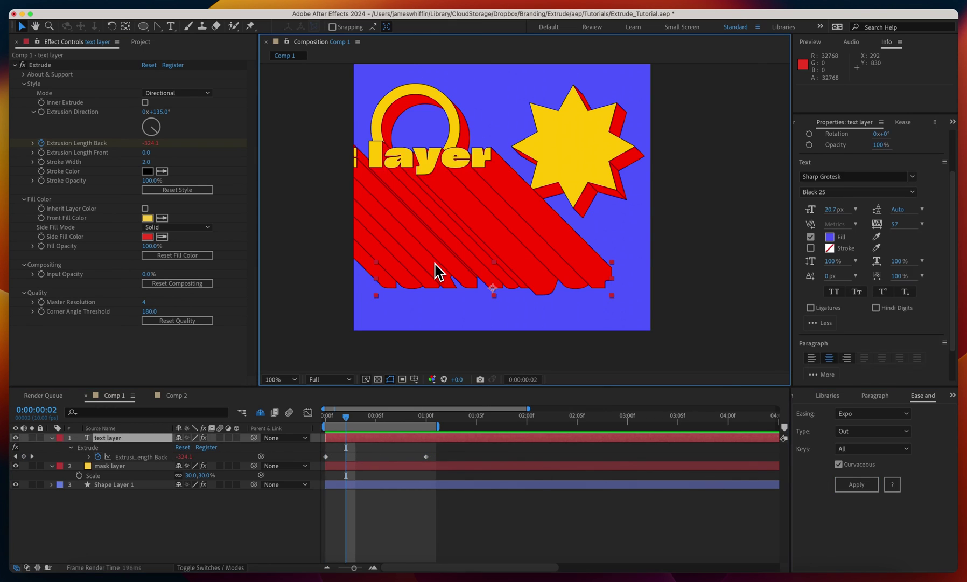
Try the built-in motion blur on the text layer and turn it back off.
click(221, 437)
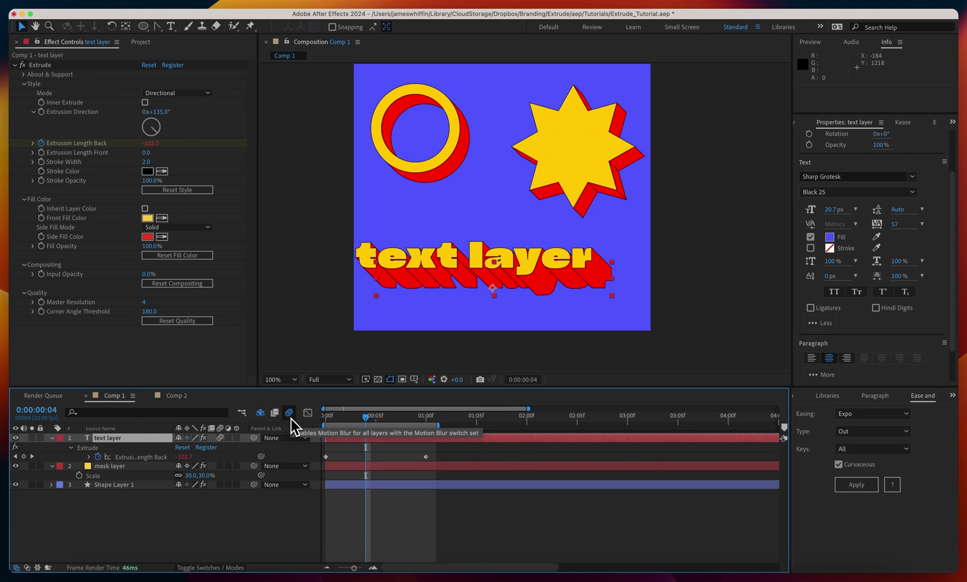
click(219, 437)
click(153, 446)
Go to frame 0:00:00:03 and apply the CC Force Motion Blur effect to the text layer.
click(119, 440)
key(Page_Up)
key(ctrl+space)
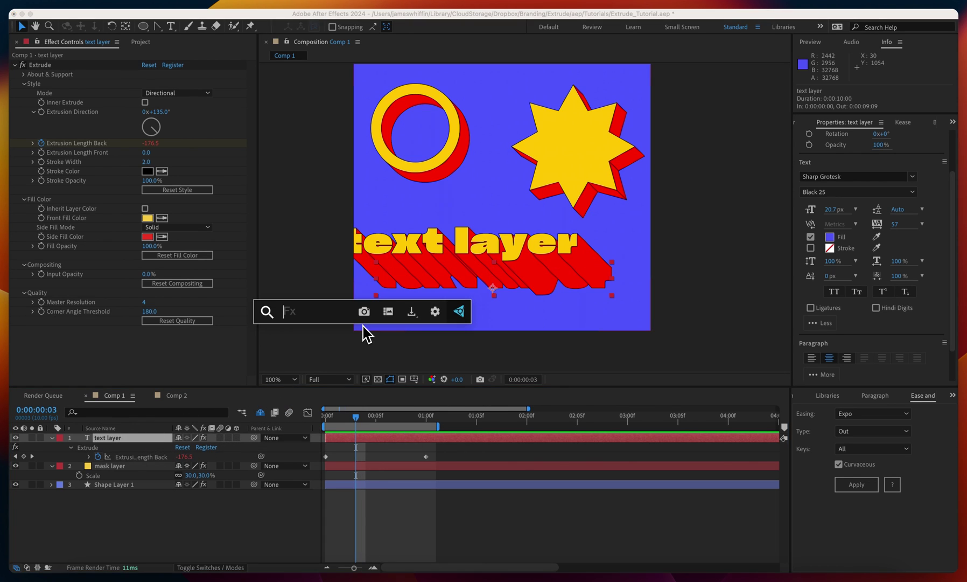
text(cc force)
key(Return)
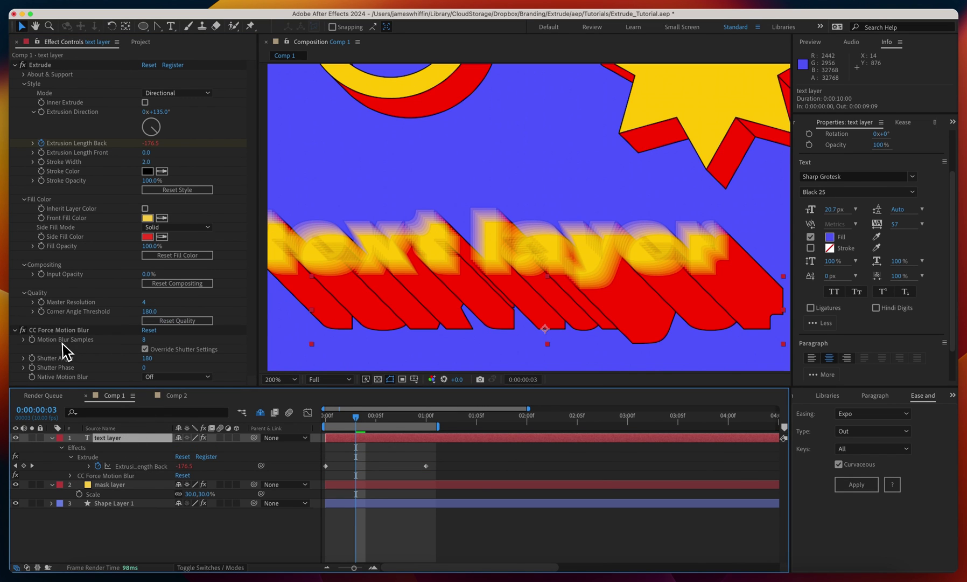
Step forward and back through the opening frames to examine the forced motion blur on the text extrusion.
key(Page_Down)
key(Page_Down)
key(Page_Down)
key(Page_Down)
key(Page_Up)
key(Page_Up)
key(Page_Up)
key(Page_Up)
key(Page_Up)
key(Page_Up)
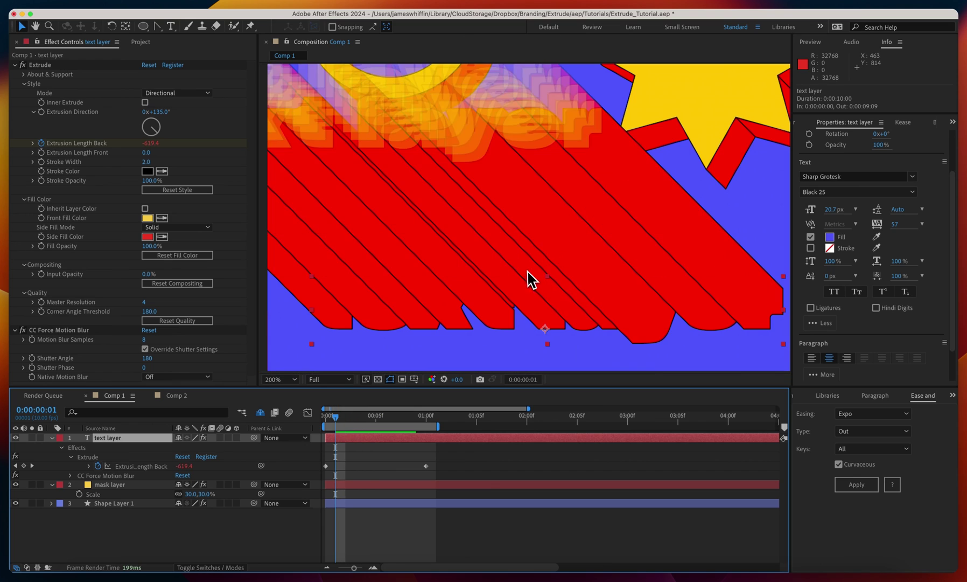
Set CC Force Motion Blur's Motion Blur Samples to 32 and view the composition at 100%.
drag(414, 223, 430, 287)
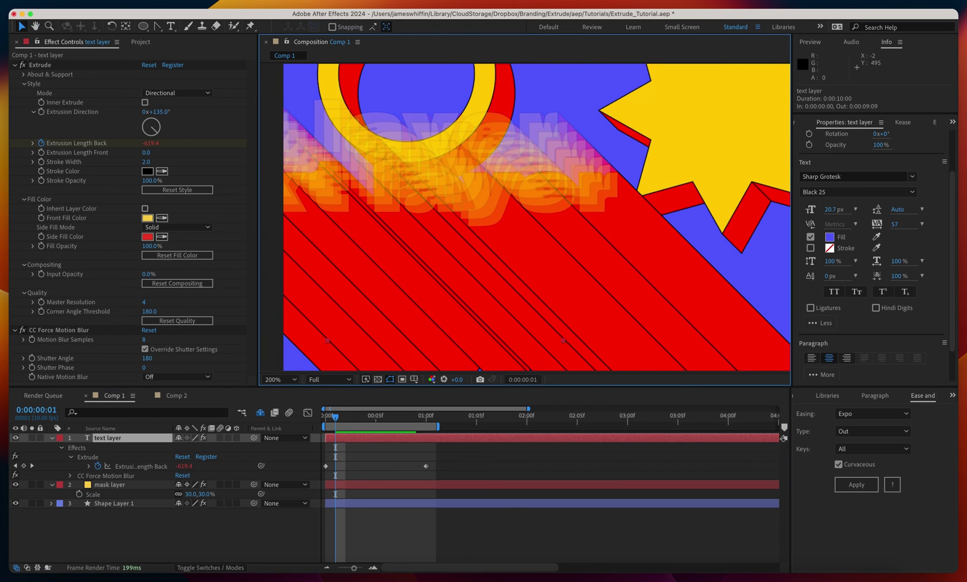
click(146, 340)
text(32)
key(Return)
click(144, 349)
key(/)
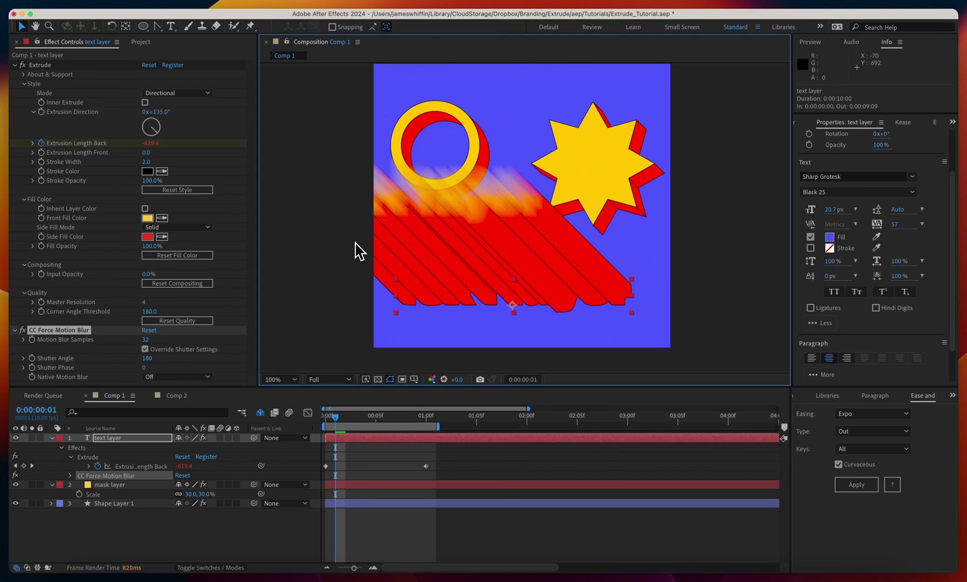